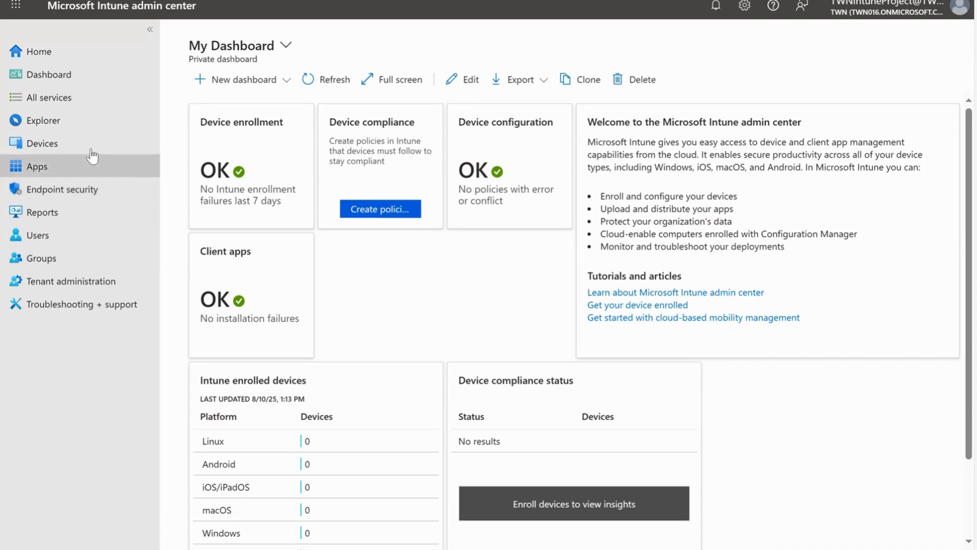
Open the assignment settings of the Android app Microsoft Excel: Spreadsheets for editing.
click(78, 172)
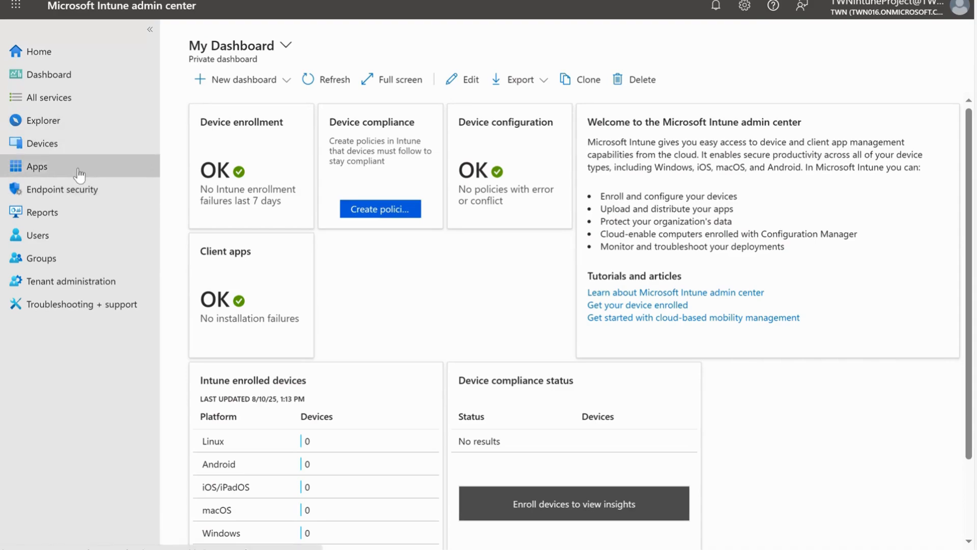
click(258, 285)
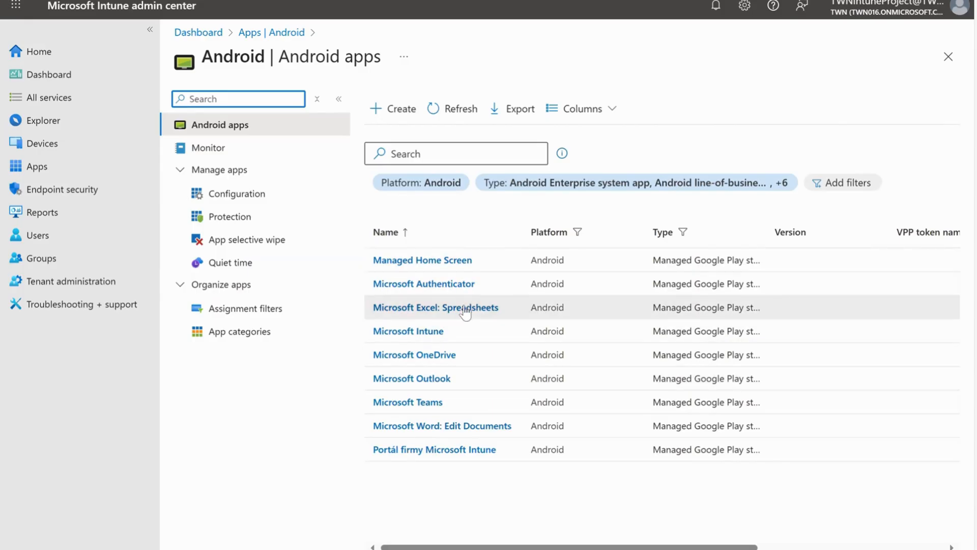
click(446, 310)
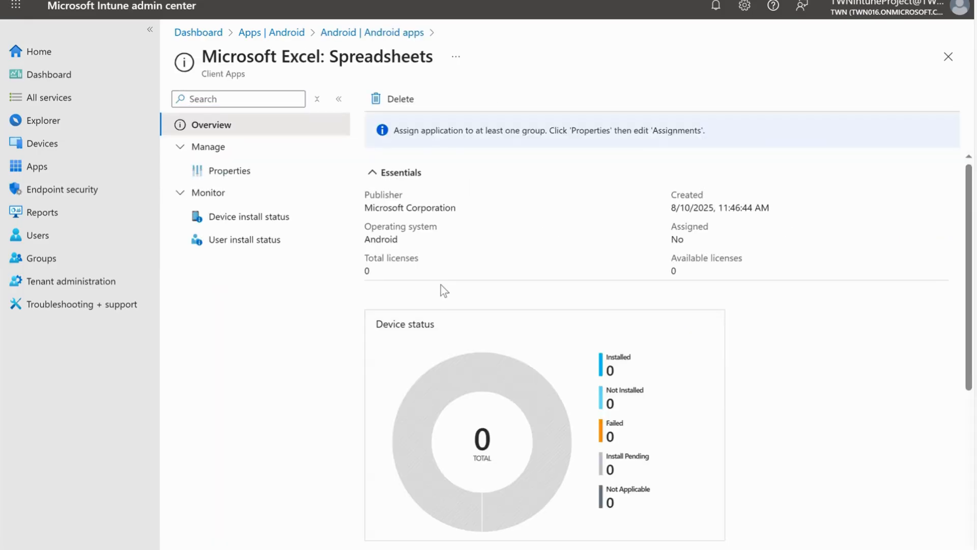
click(248, 174)
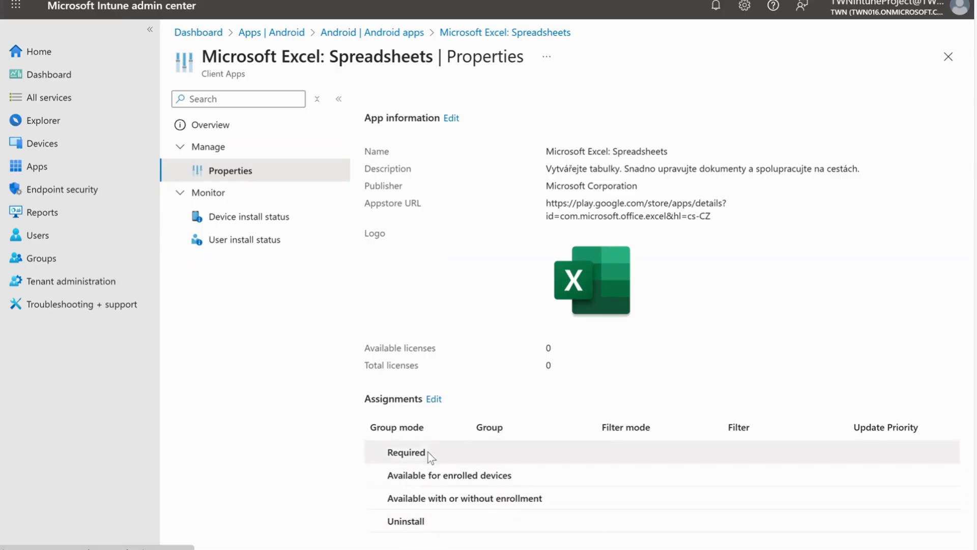
click(433, 400)
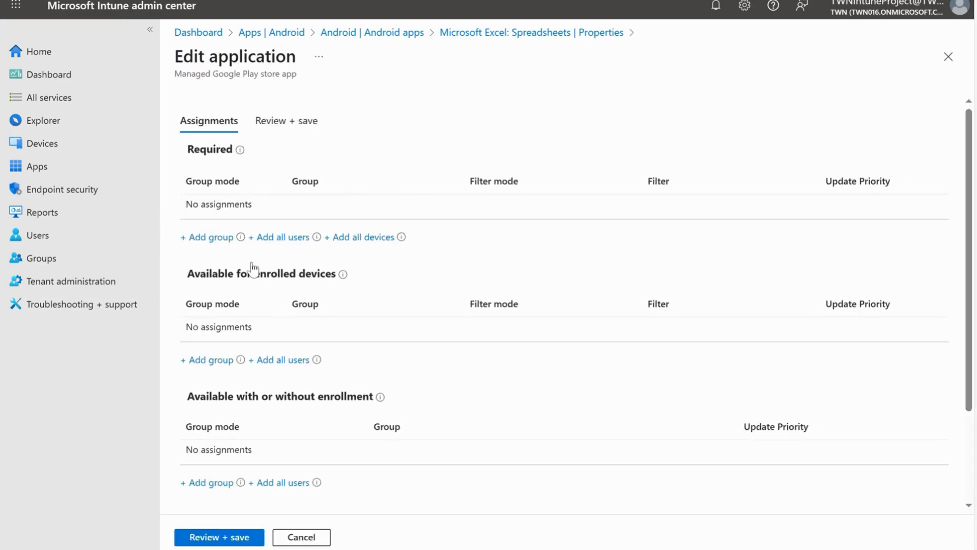
Examine the Required, Available for enrolled devices, Available with or without enrollment and Uninstall assignment sections.
scroll(245, 441, down, 3)
scroll(243, 439, up, 3)
scroll(334, 332, down, 3)
scroll(334, 332, up, 3)
scroll(356, 300, down, 3)
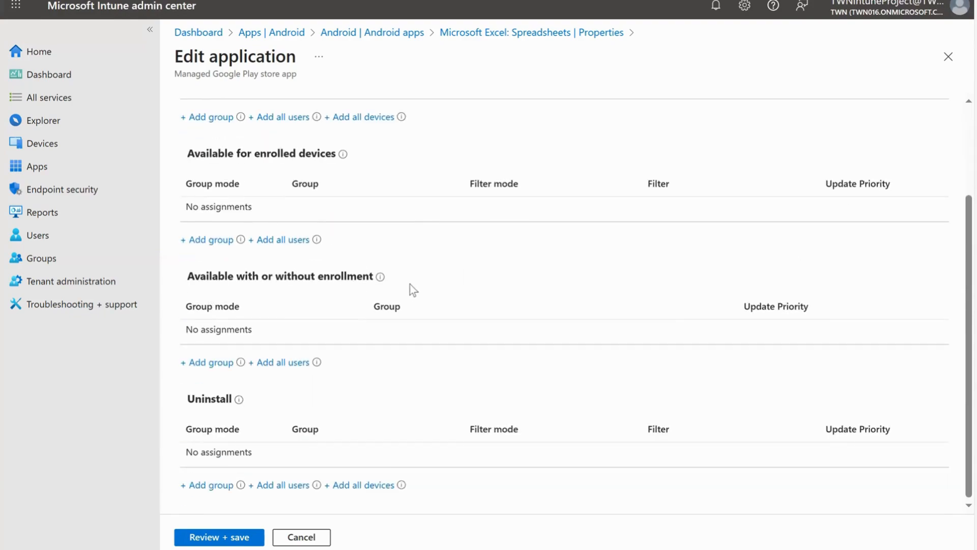
scroll(344, 410, up, 3)
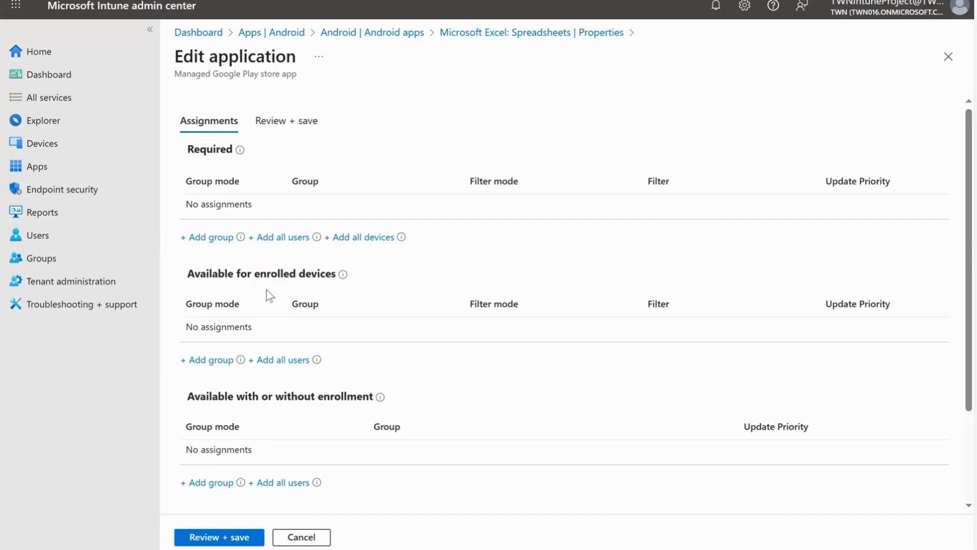
scroll(255, 294, down, 2)
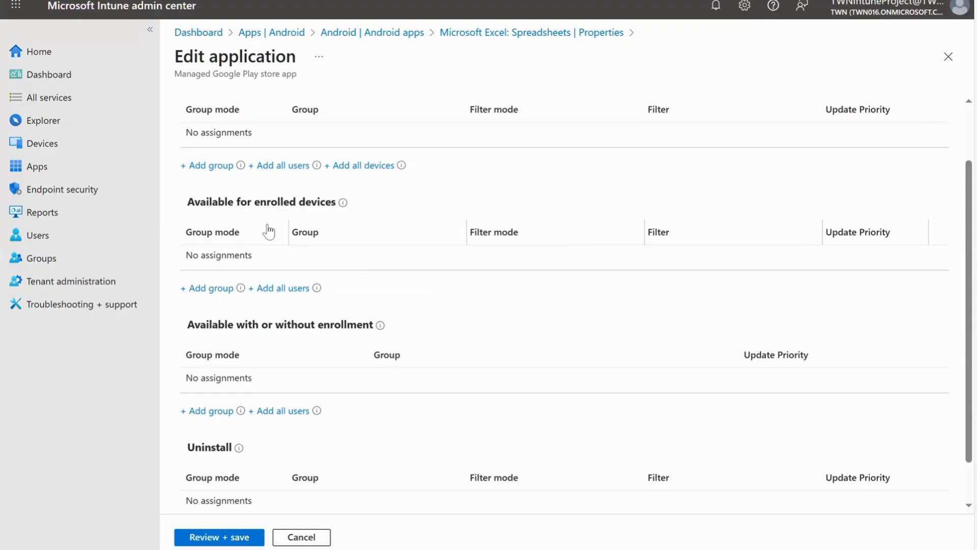
scroll(349, 257, down, 1)
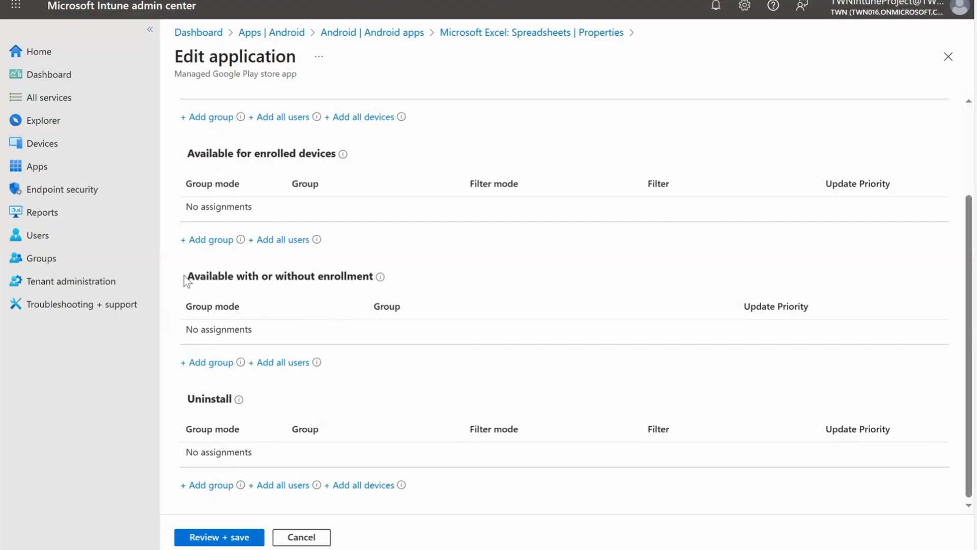
drag(376, 279, 369, 282)
click(468, 267)
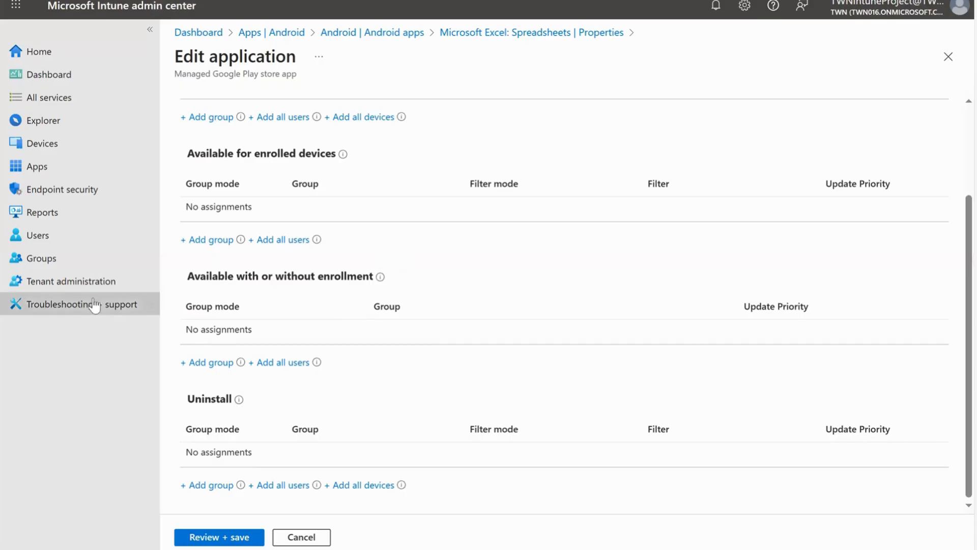
Start a new security group named SEC_TWN_INTUN-Users with assigned membership.
click(51, 258)
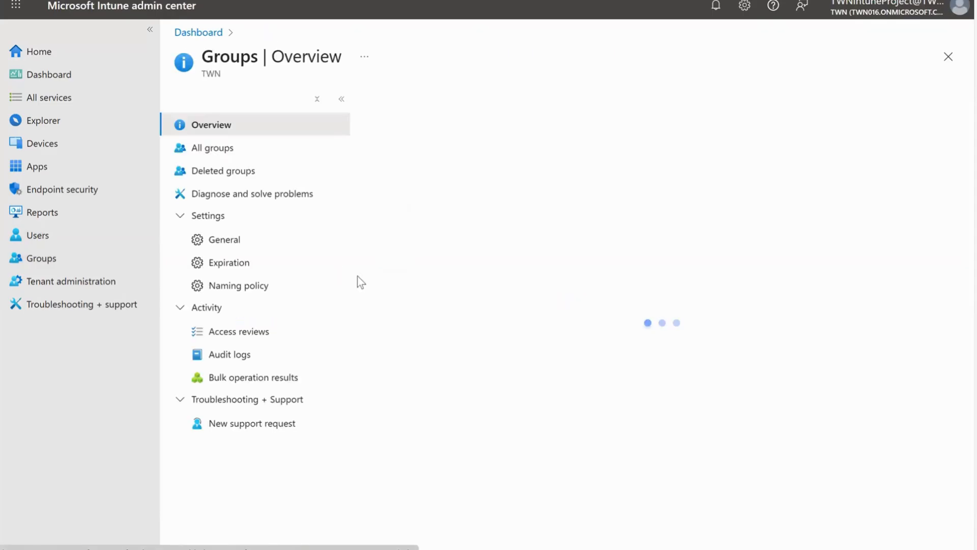
click(217, 150)
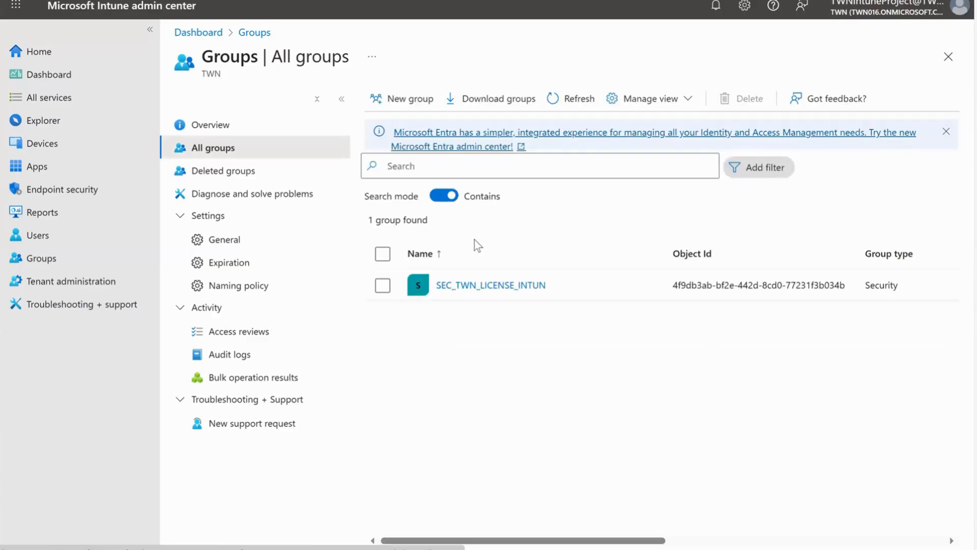
click(402, 101)
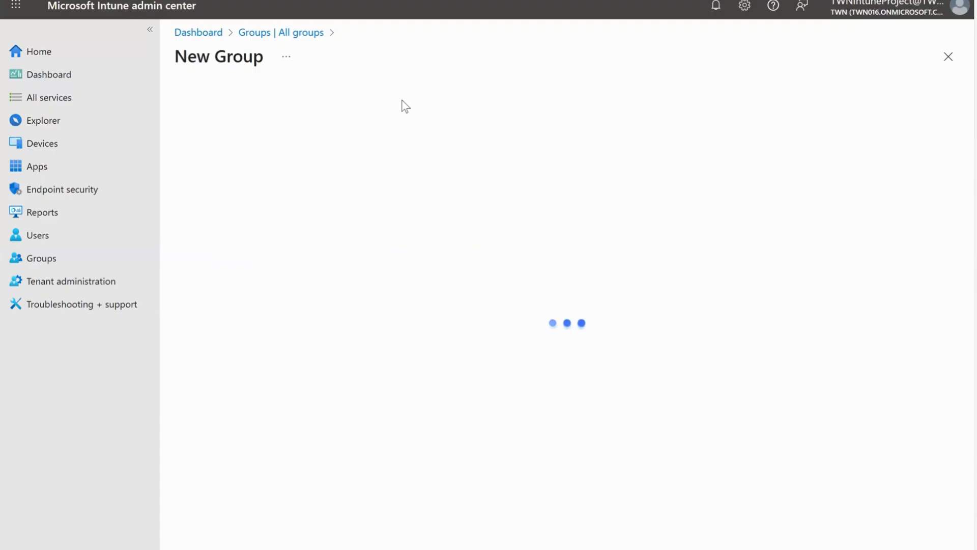
click(279, 194)
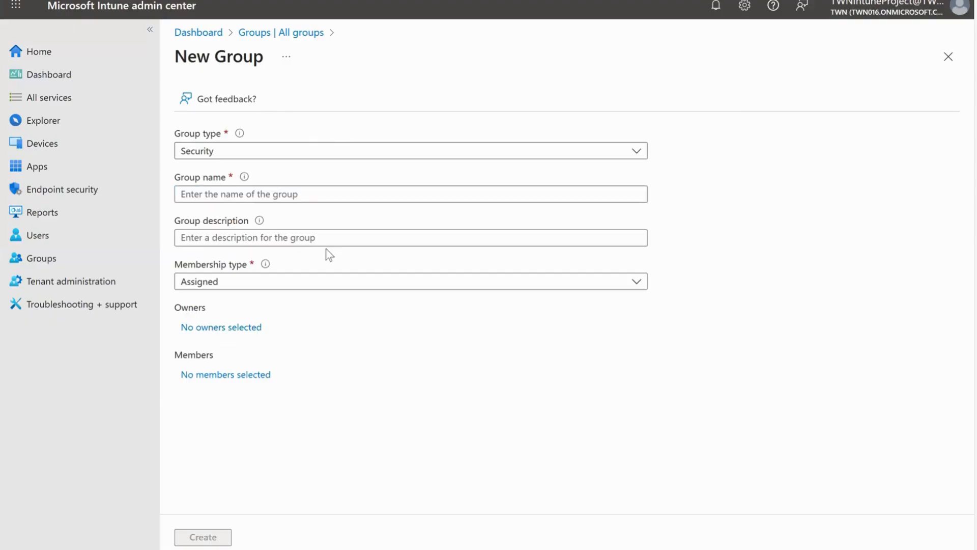
right_click(256, 196)
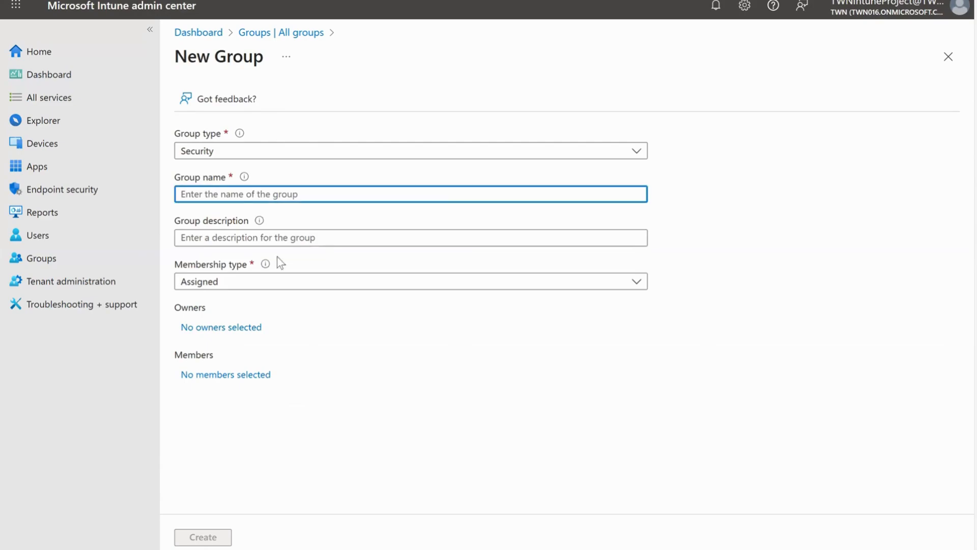
click(296, 307)
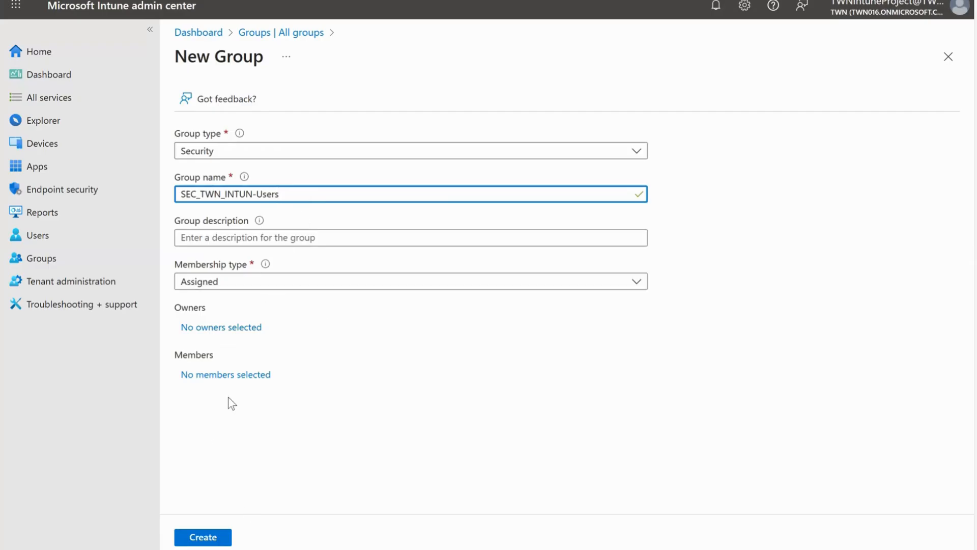
Add the six individual users as members, leaving out the TWN IntuneProject account, and create the group.
click(240, 374)
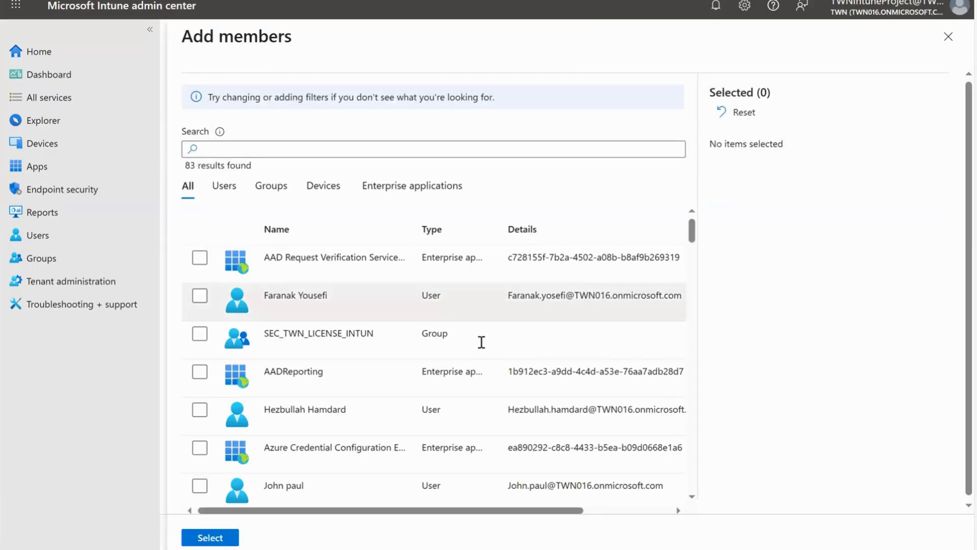
click(200, 295)
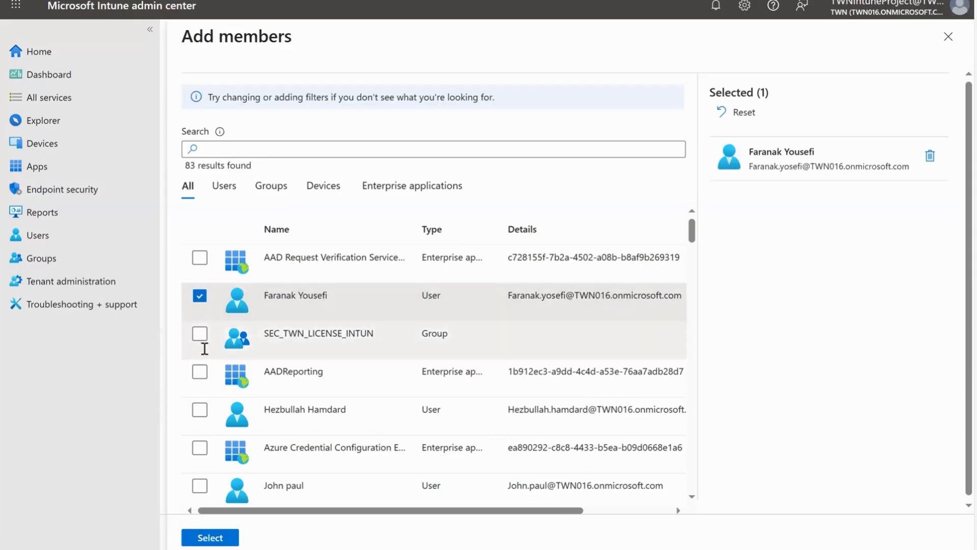
click(201, 413)
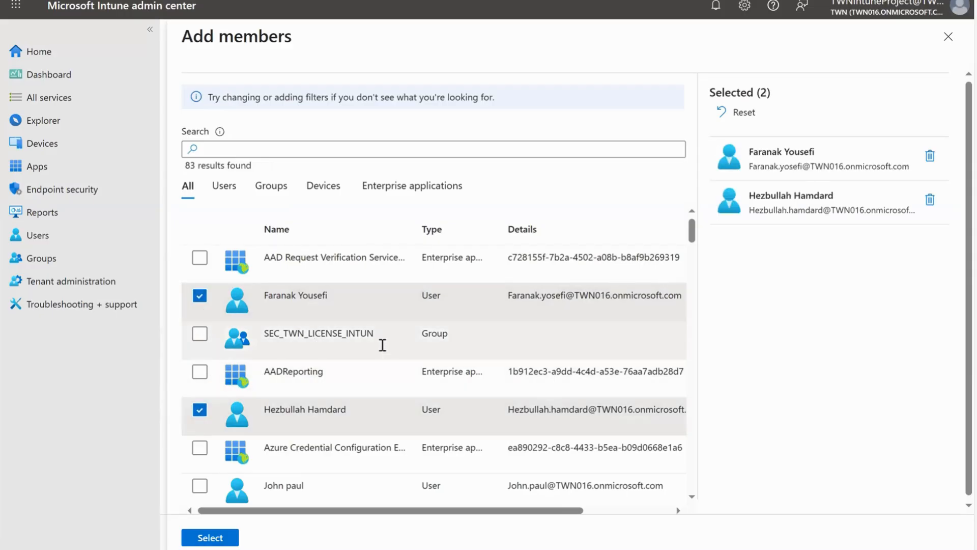
scroll(382, 344, down, 1)
scroll(382, 344, down, 3)
click(199, 342)
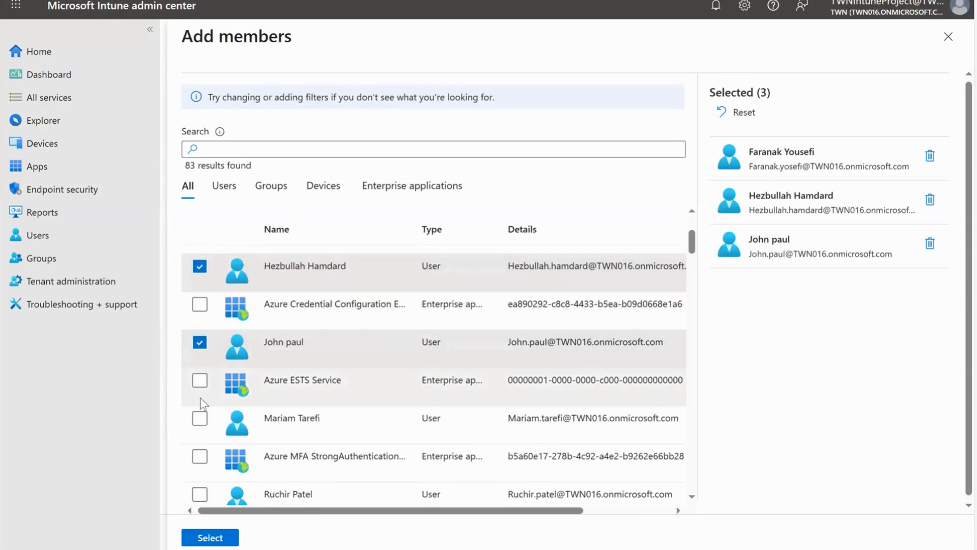
click(200, 418)
scroll(235, 406, down, 3)
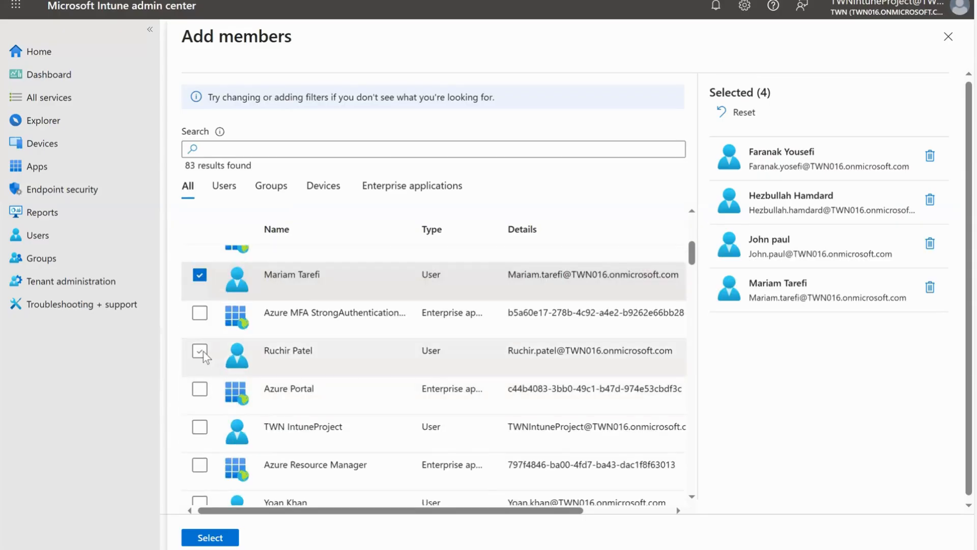
click(203, 352)
scroll(216, 407, down, 2)
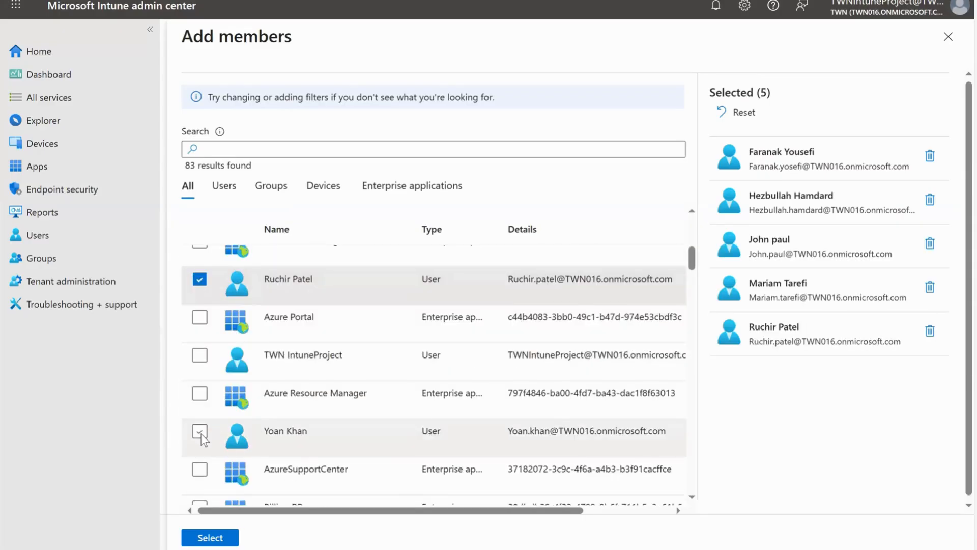
click(201, 432)
scroll(310, 399, down, 8)
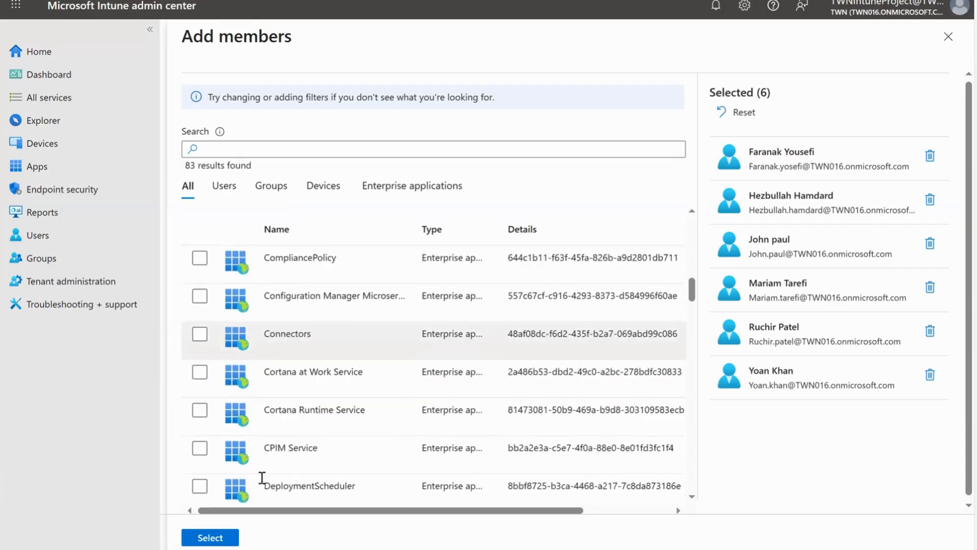
click(223, 539)
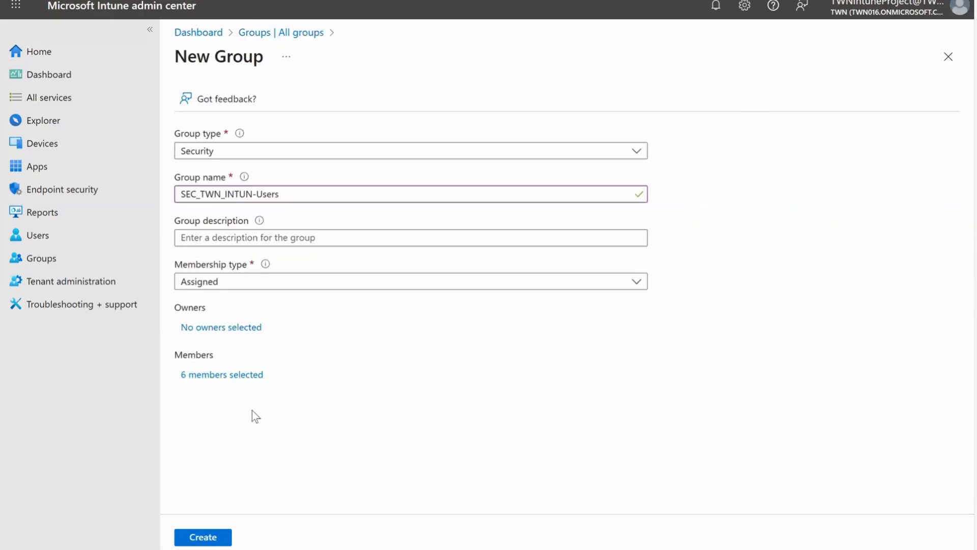
click(218, 537)
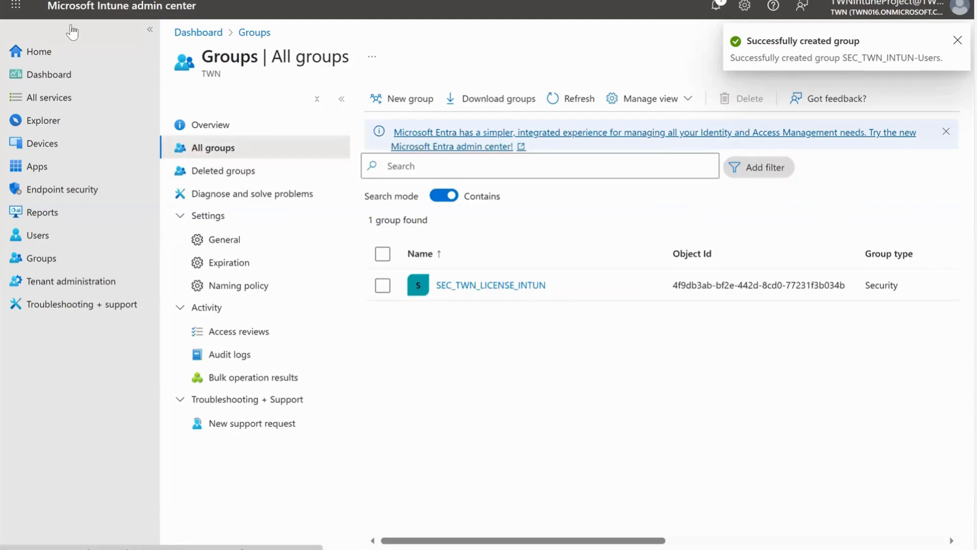
Refresh the list of all groups, open SEC_TWN_INTUN-Users and copy its name.
click(580, 99)
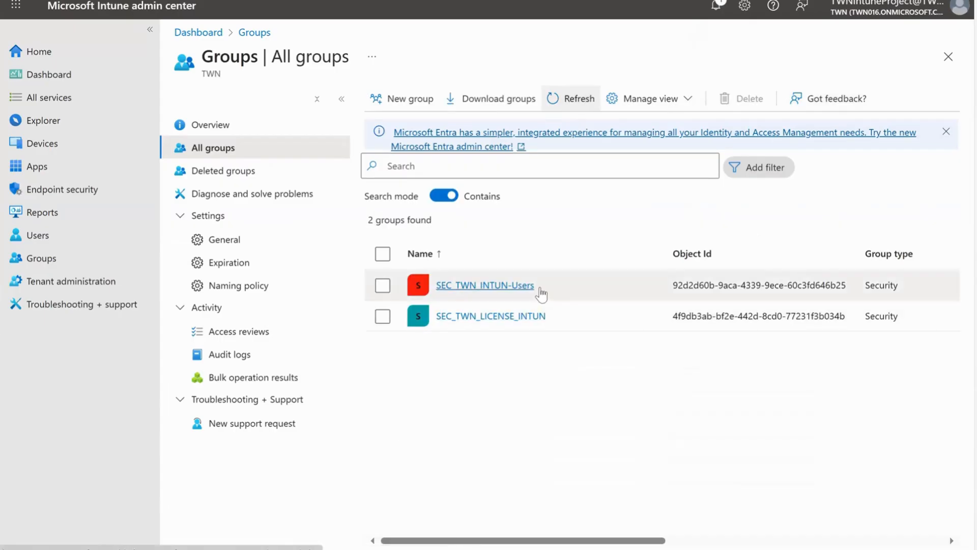
click(518, 286)
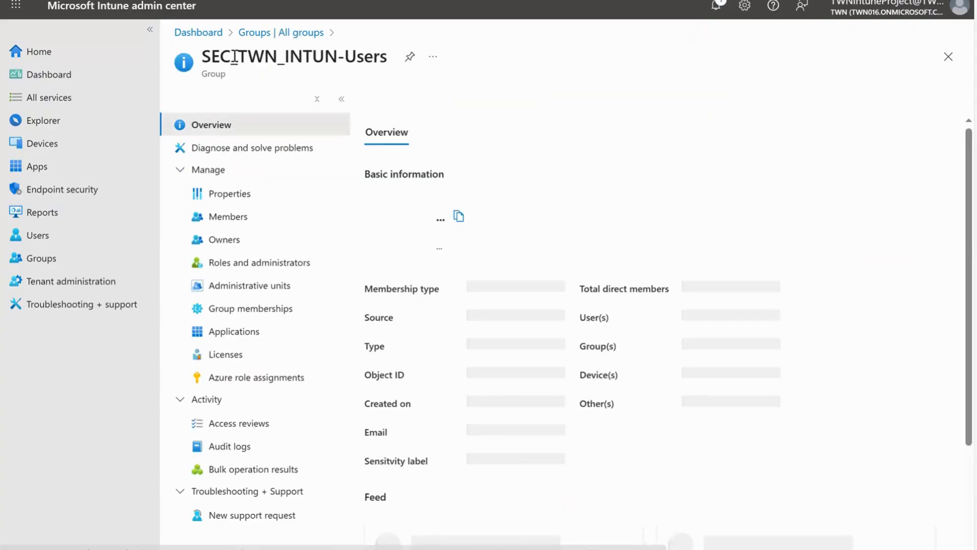
triple_click(233, 57)
right_click(214, 60)
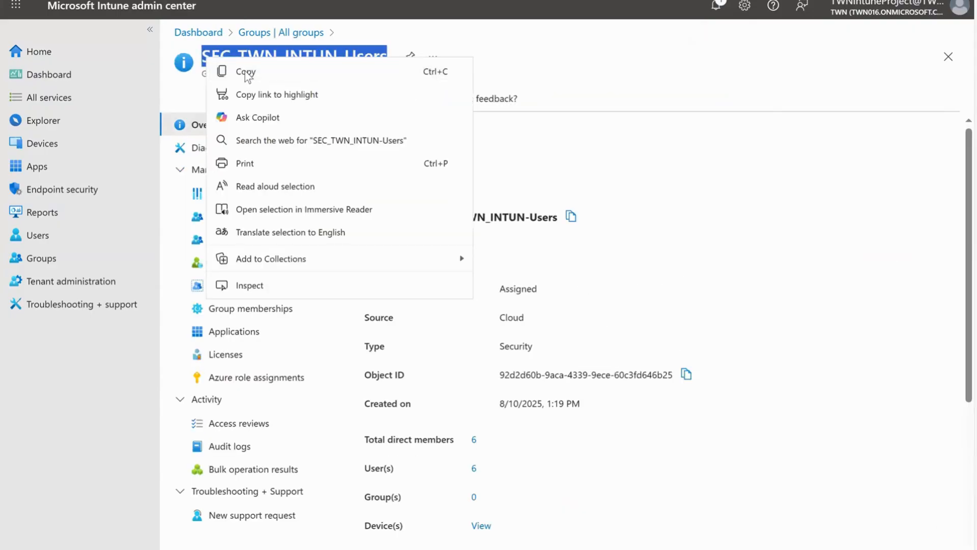
click(239, 72)
Open the assignments of the Android app Microsoft Excel: Spreadsheets for editing.
click(48, 165)
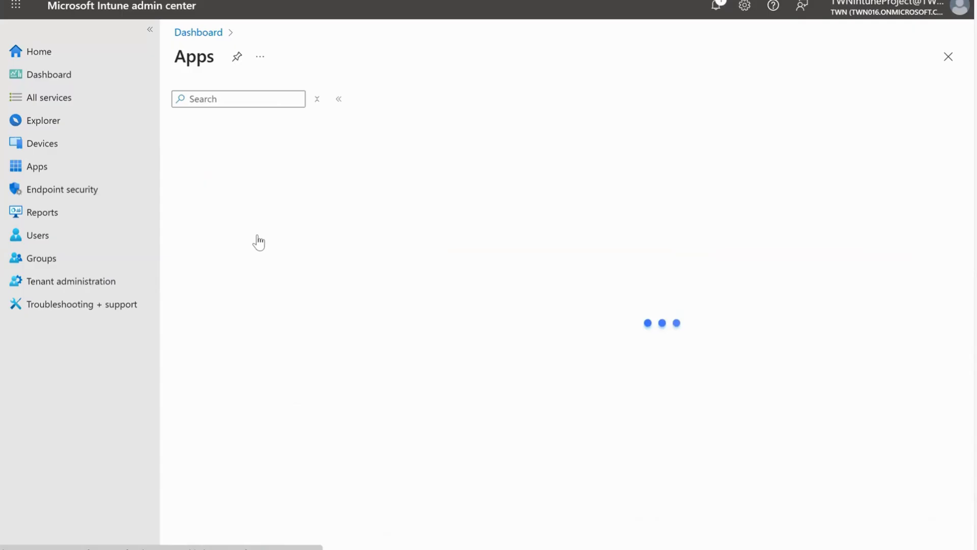
click(281, 285)
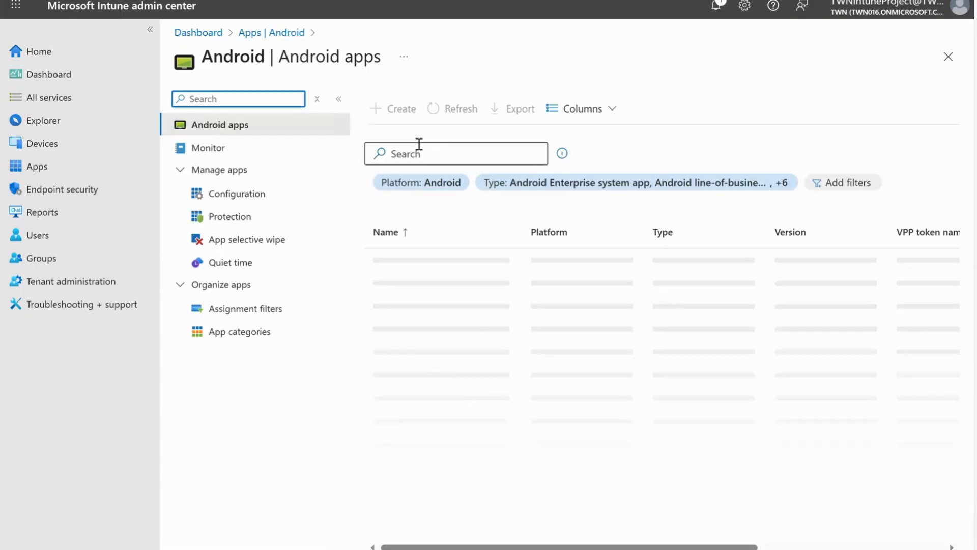
click(437, 152)
click(545, 491)
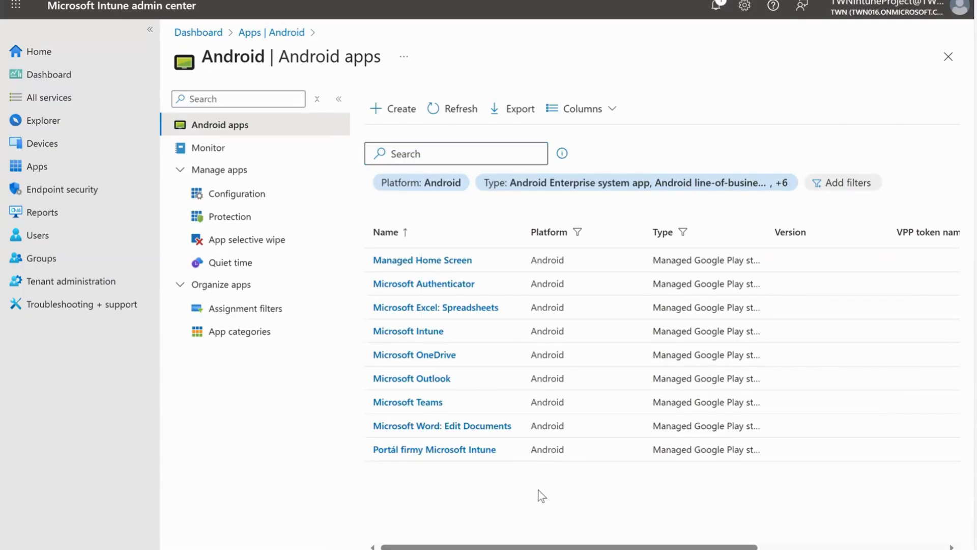
click(430, 311)
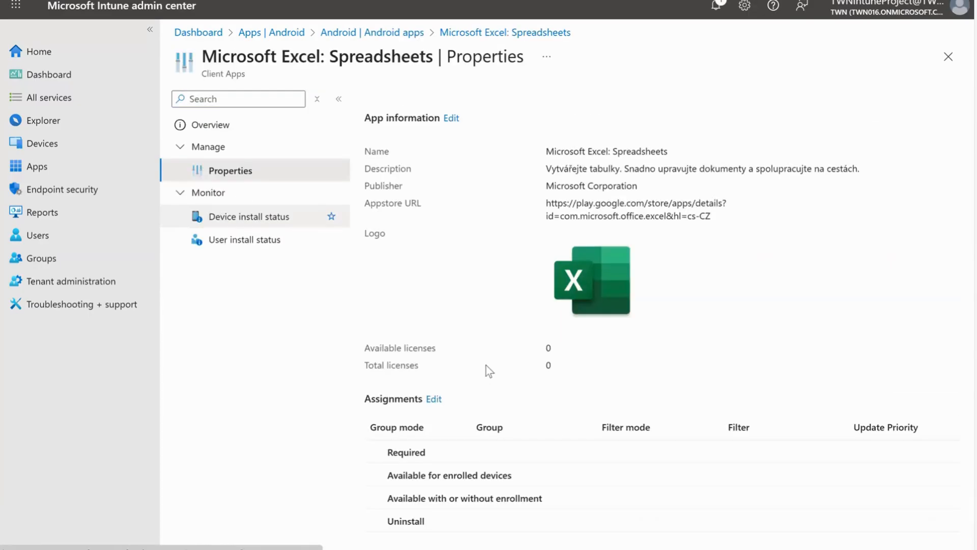
click(436, 400)
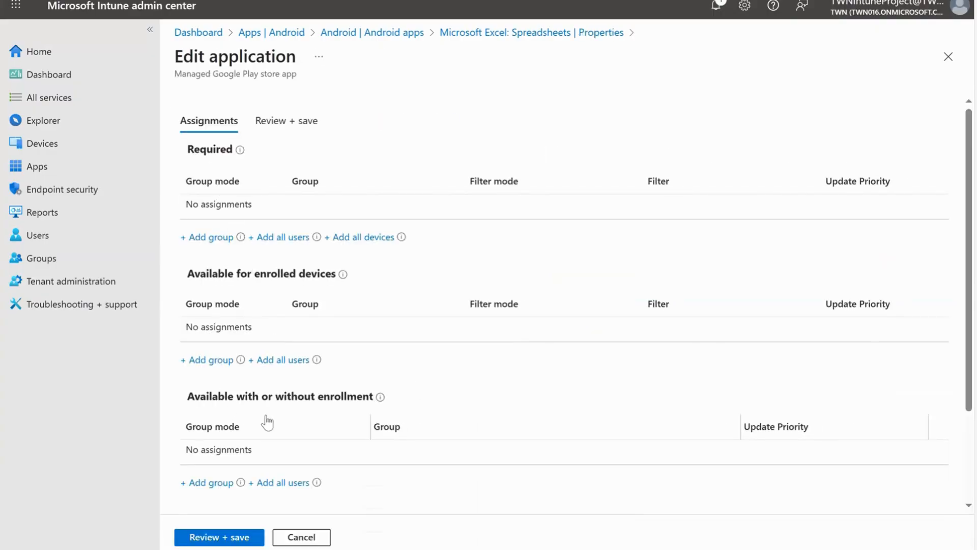
Assign Excel to SEC_TWN_INTUN-Users as available with or without enrollment, save it and check the group in the assignments.
scroll(441, 288, down, 2)
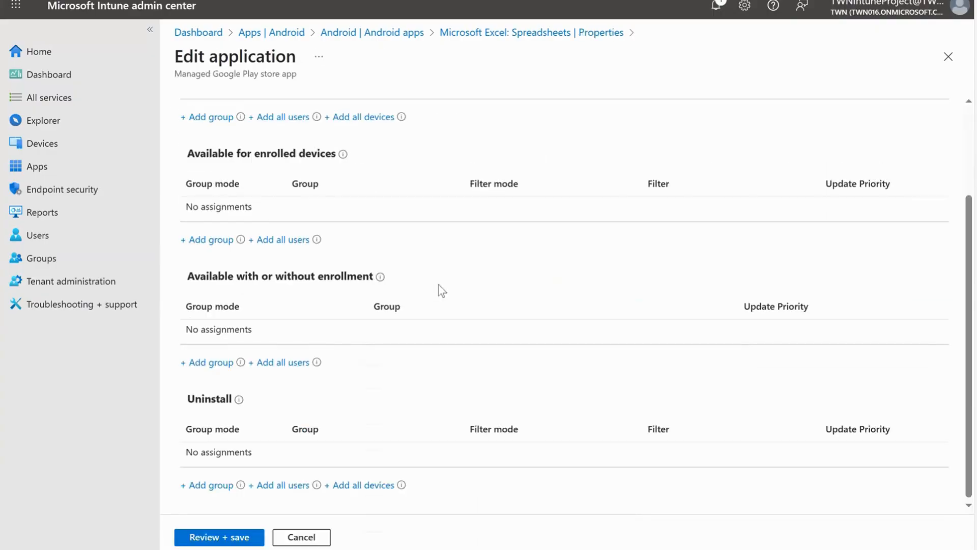
click(222, 363)
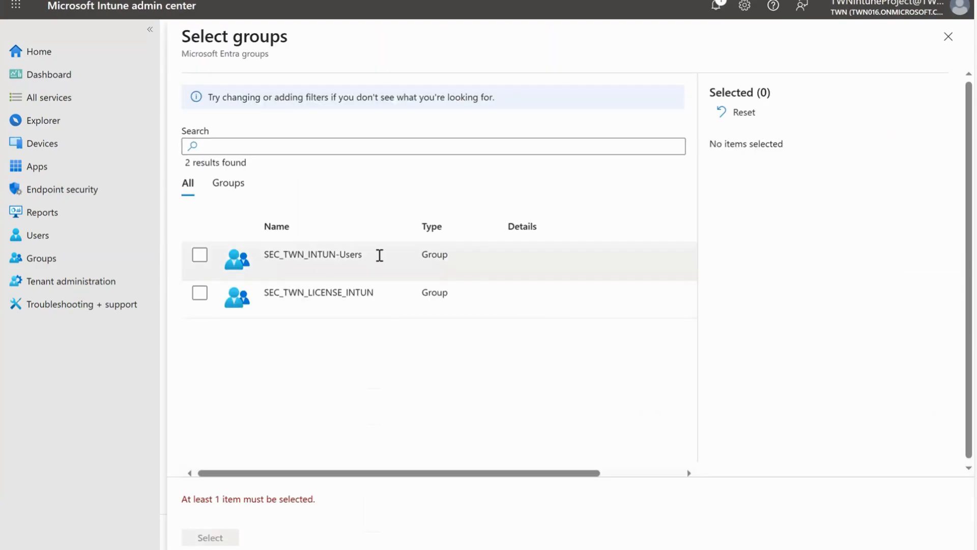
click(200, 255)
click(225, 543)
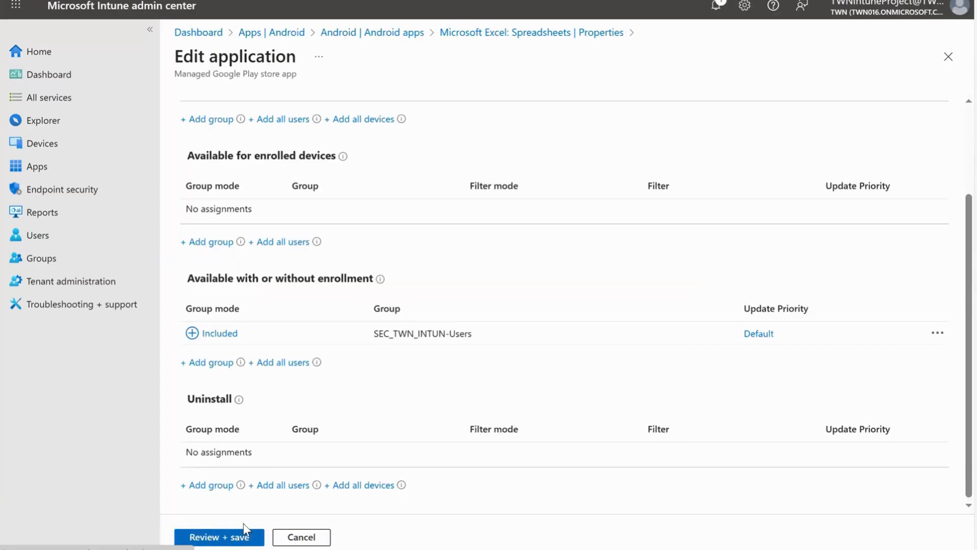
click(239, 533)
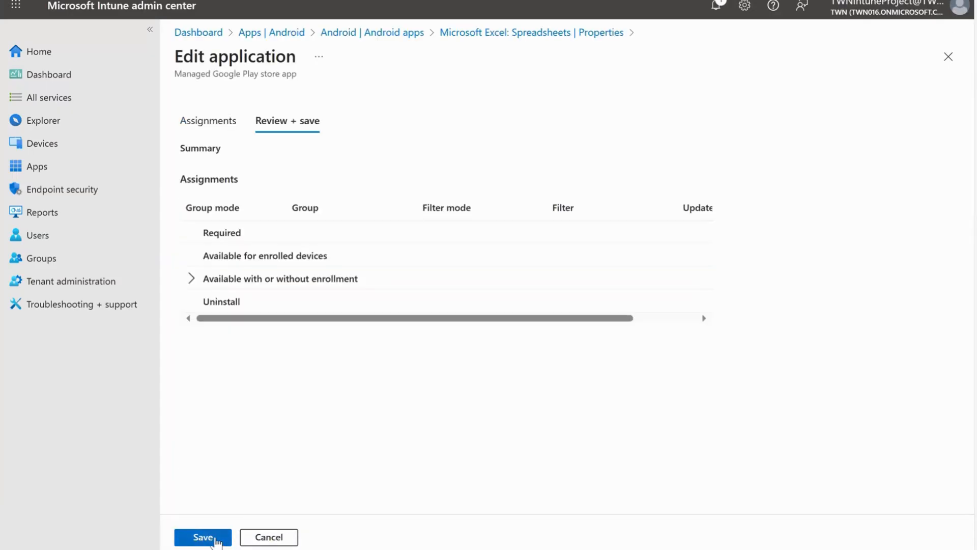
click(214, 538)
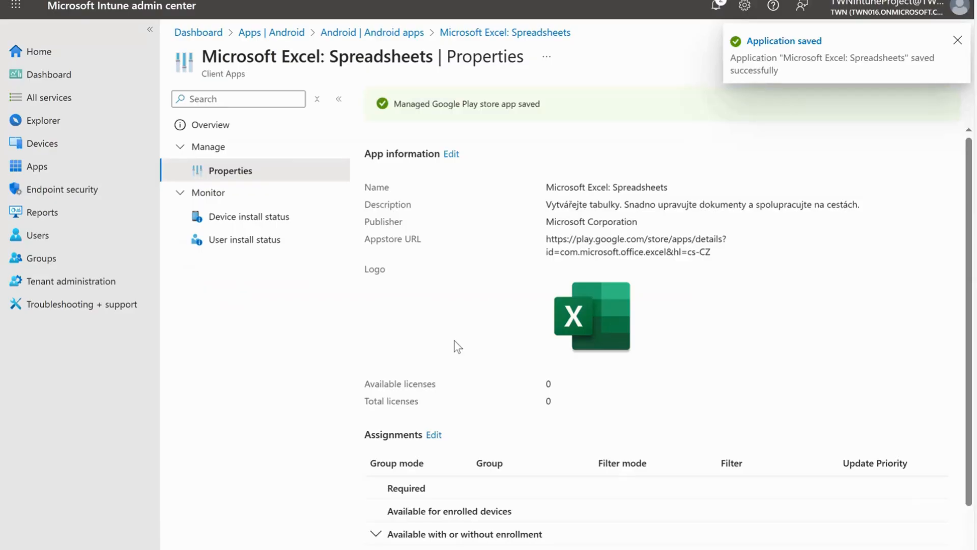
scroll(582, 324, down, 1)
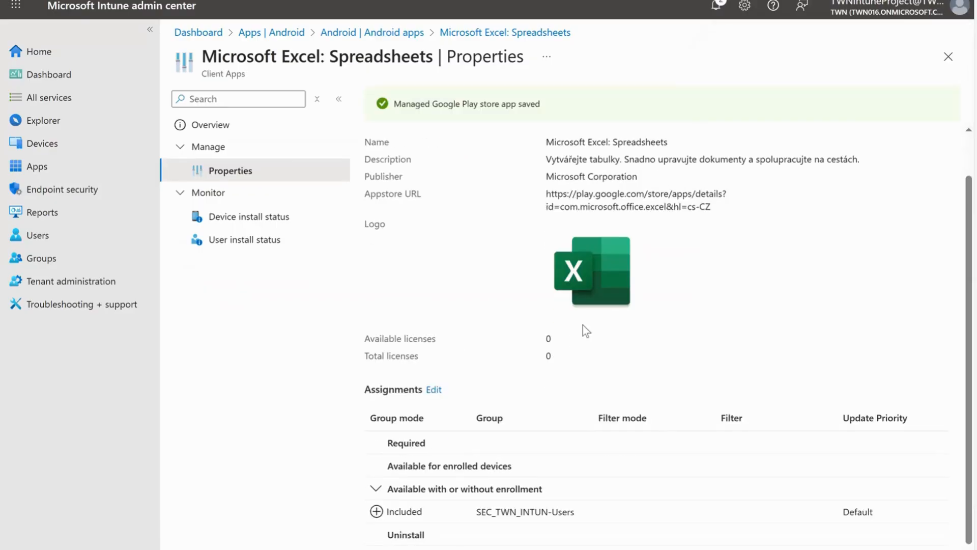
drag(593, 421, 667, 423)
drag(478, 515, 611, 517)
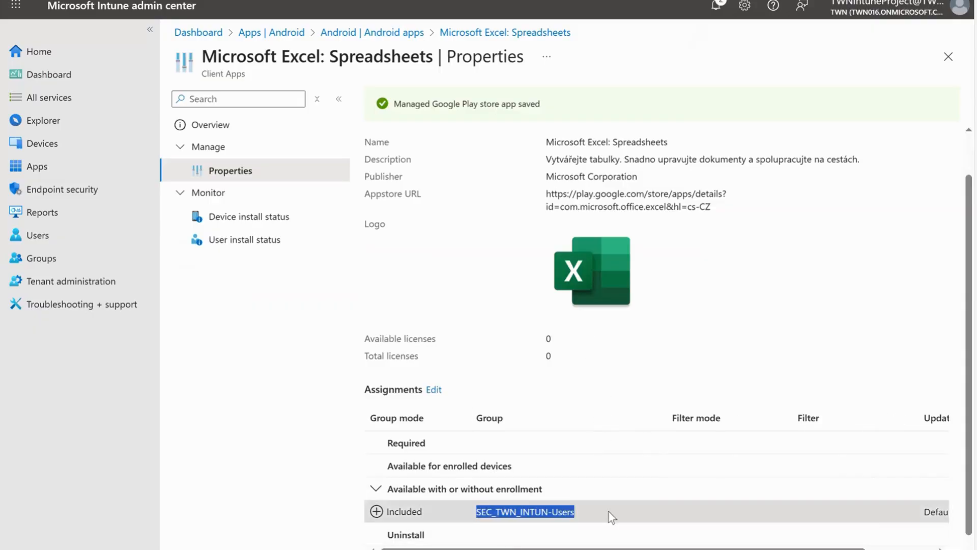
scroll(532, 284, up, 2)
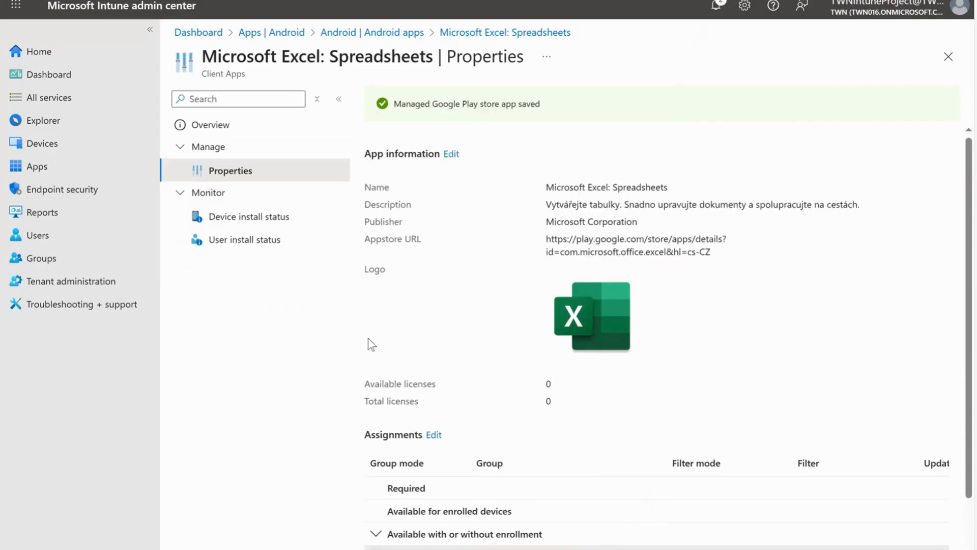
Open the assignments of the Android app Microsoft OneDrive for editing.
click(36, 166)
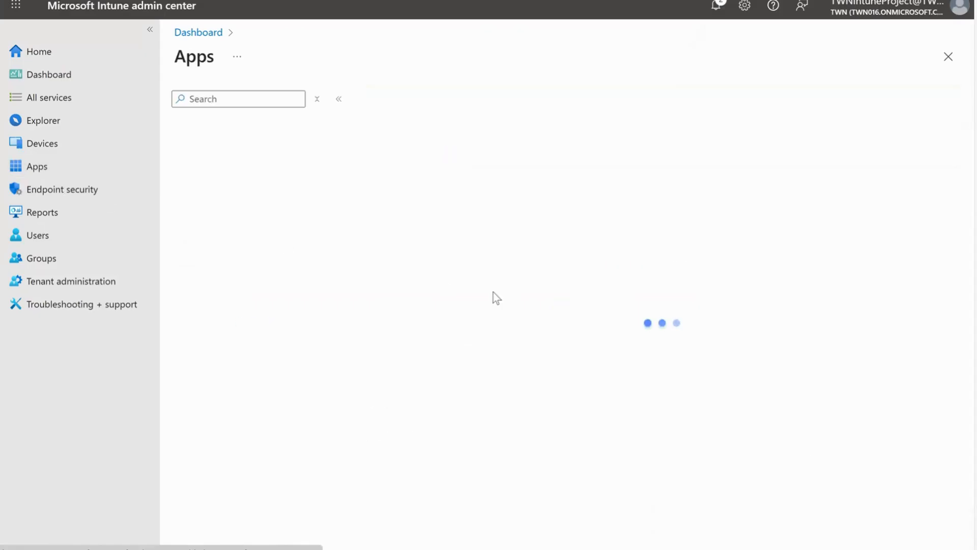
click(246, 284)
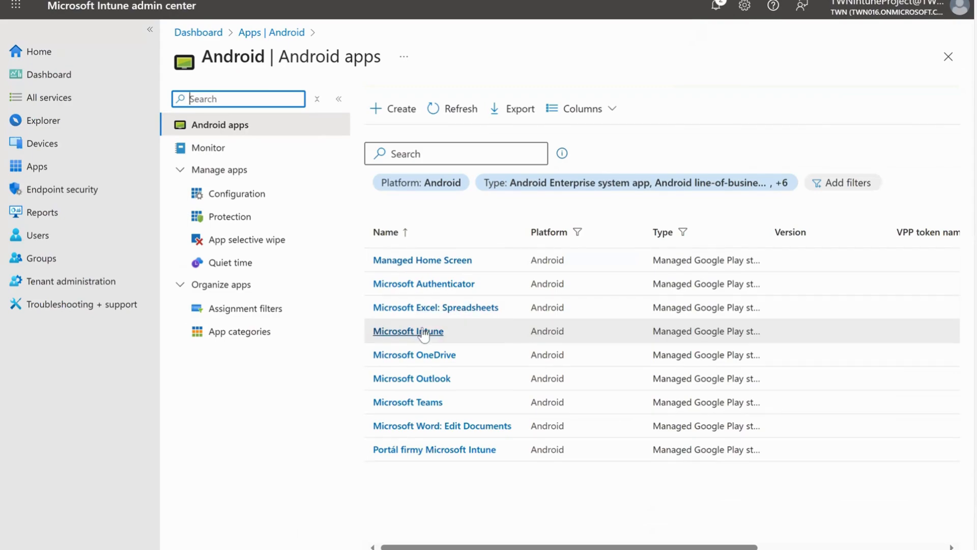
click(436, 353)
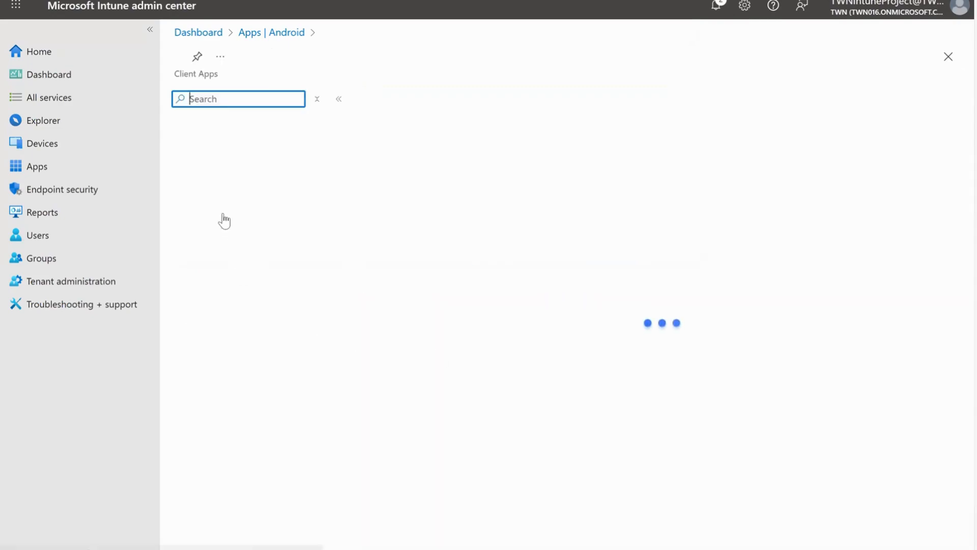
click(303, 172)
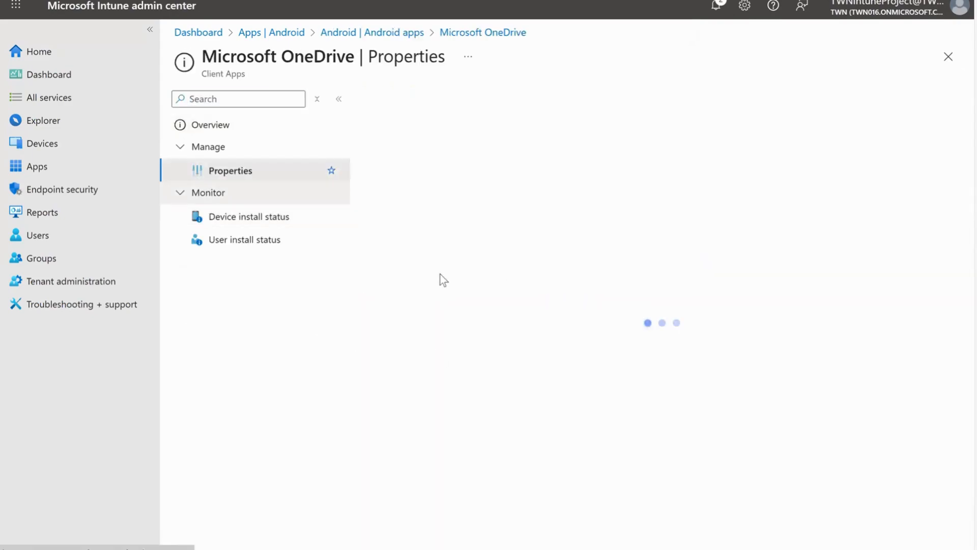
click(435, 409)
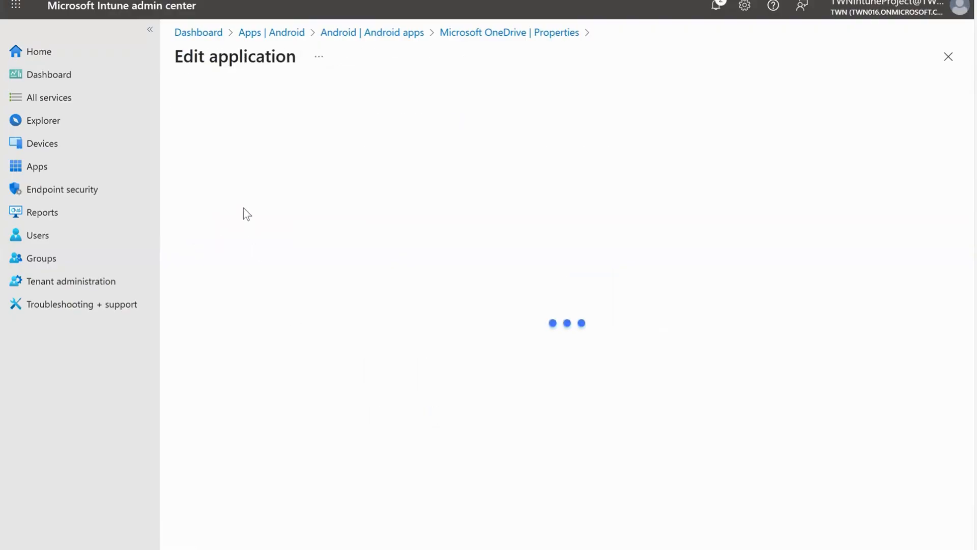
Assign OneDrive to SEC_TWN_INTUN-Users as available with or without enrollment, save it and check the assignments.
scroll(292, 374, down, 3)
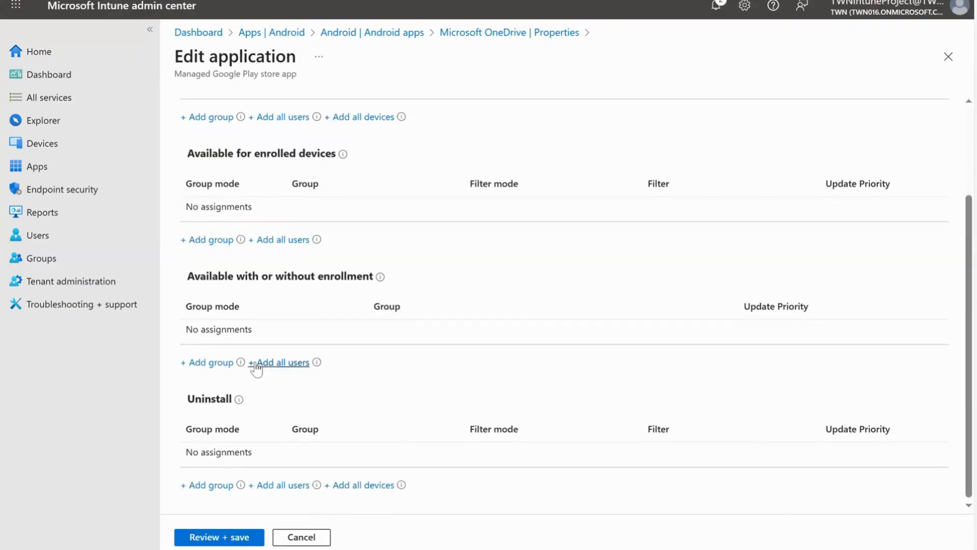
click(219, 362)
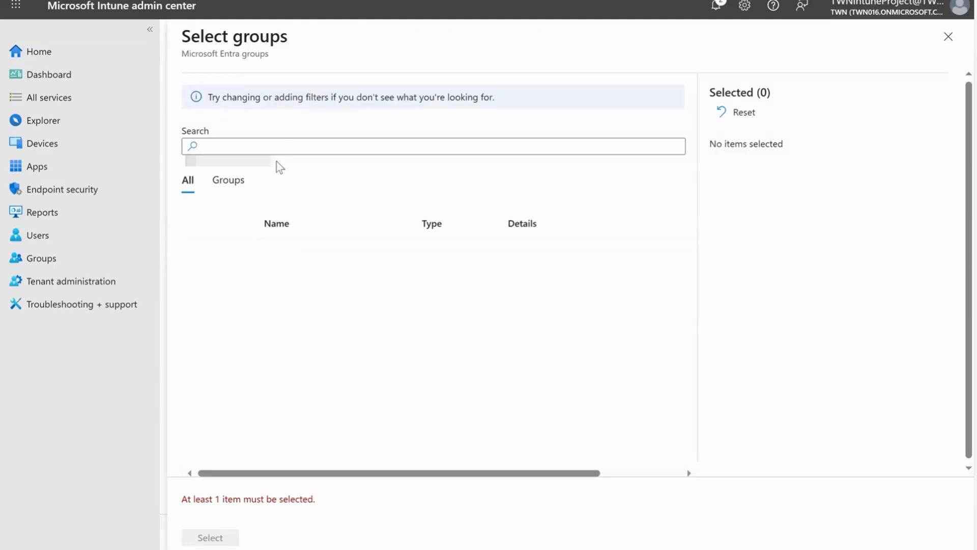
click(200, 256)
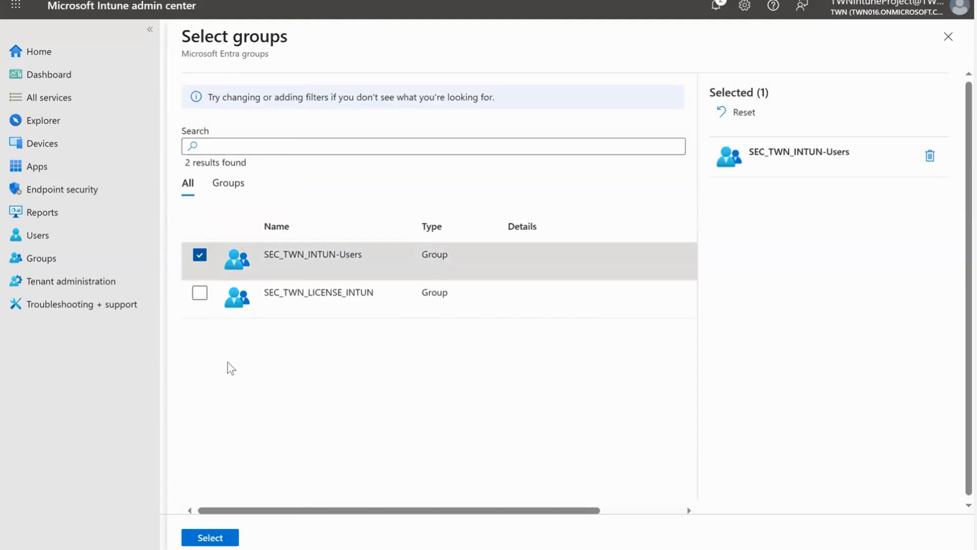
click(228, 537)
click(226, 539)
click(227, 540)
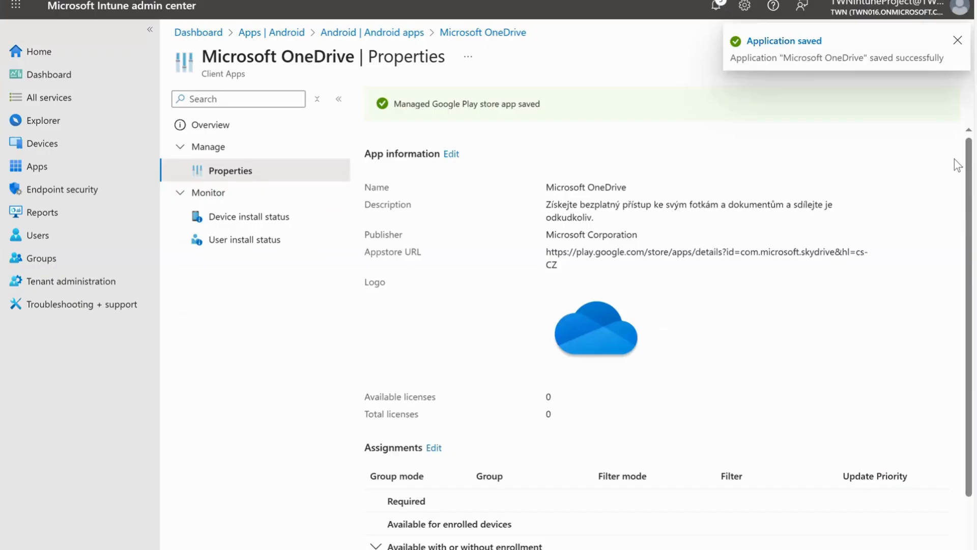
scroll(956, 168, down, 2)
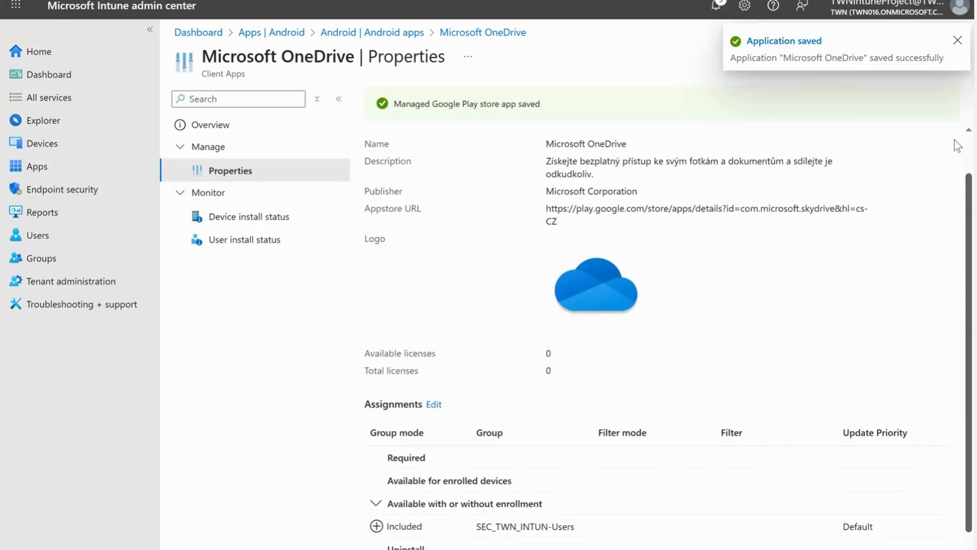
scroll(957, 146, up, 2)
Return to the list of Android apps.
click(57, 167)
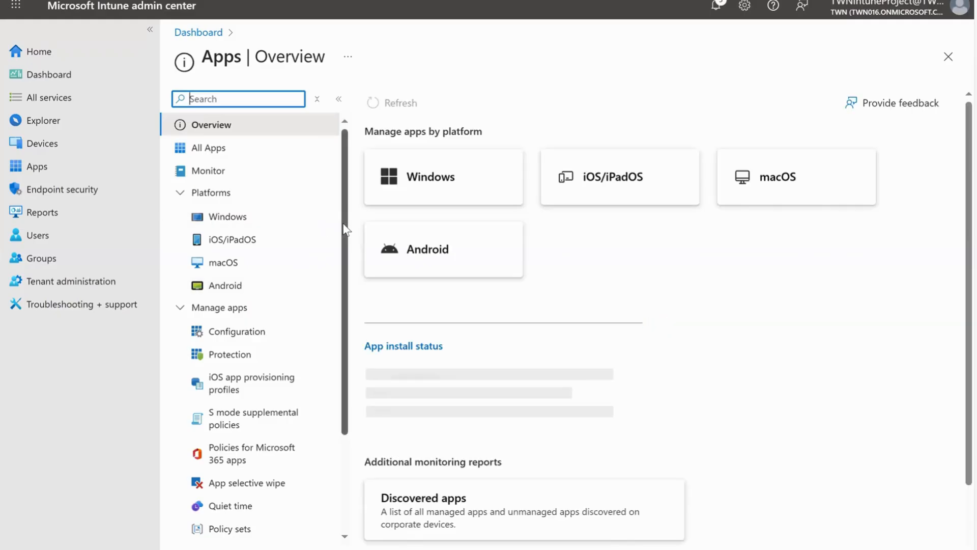
drag(345, 224, 338, 201)
click(252, 287)
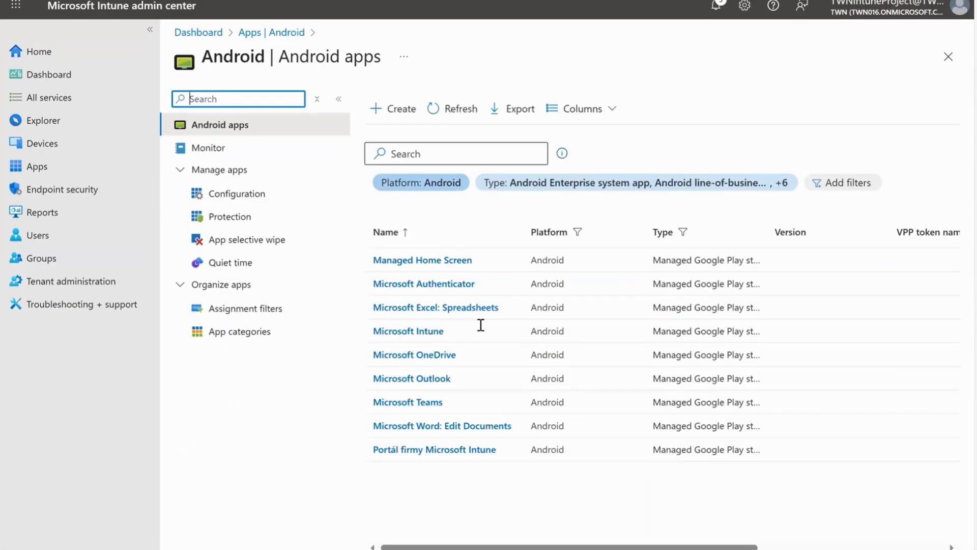
click(434, 357)
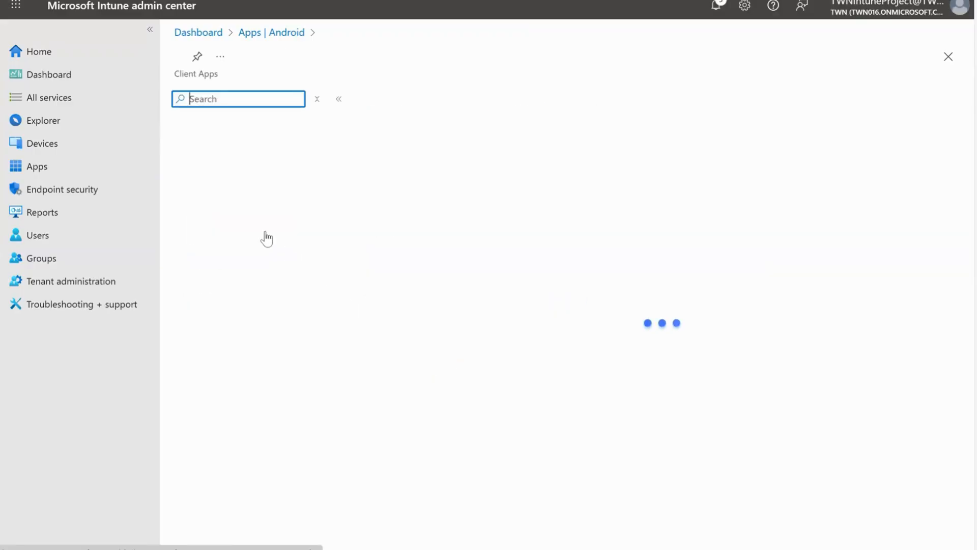
click(231, 171)
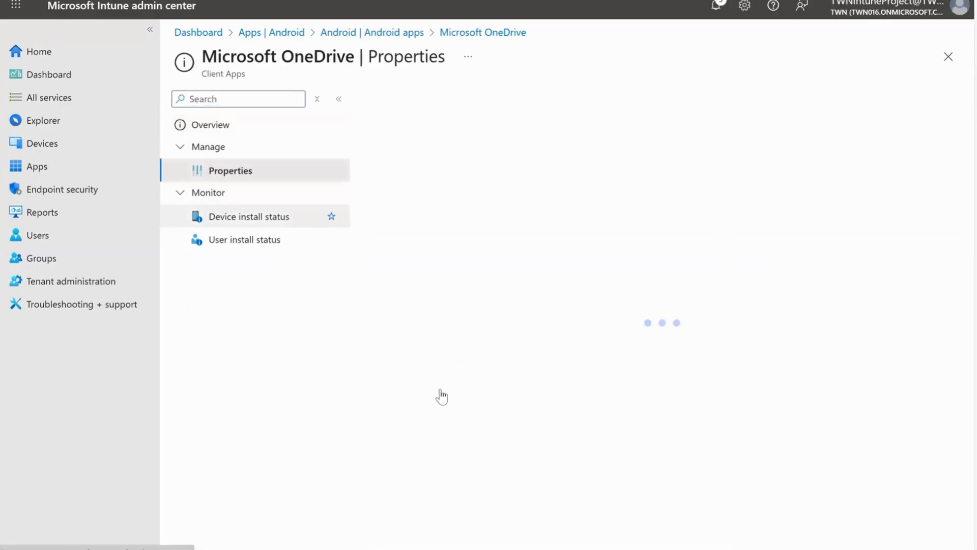
click(438, 397)
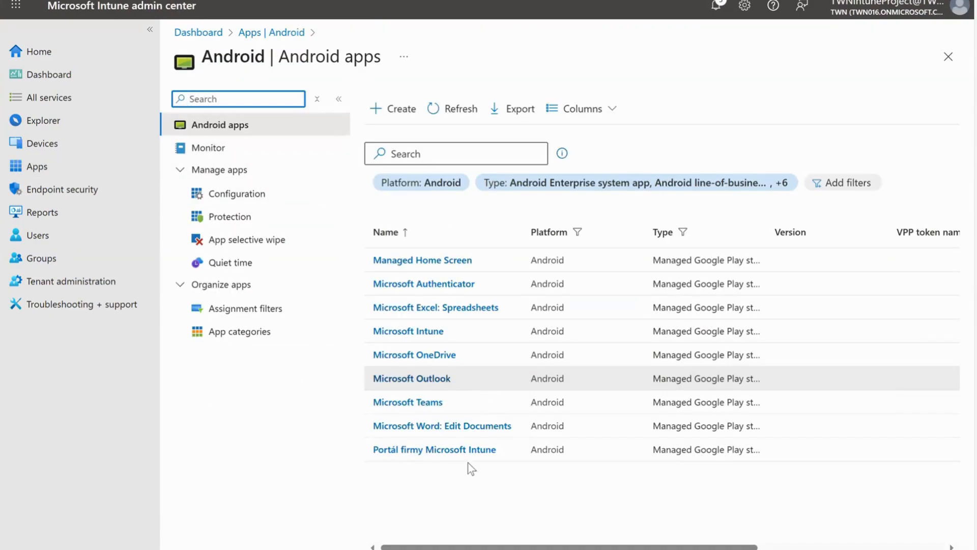
Assign the Android app Microsoft Word: Edit Documents to SEC_TWN_INTUN-Users as available with or without enrollment and save it.
click(447, 426)
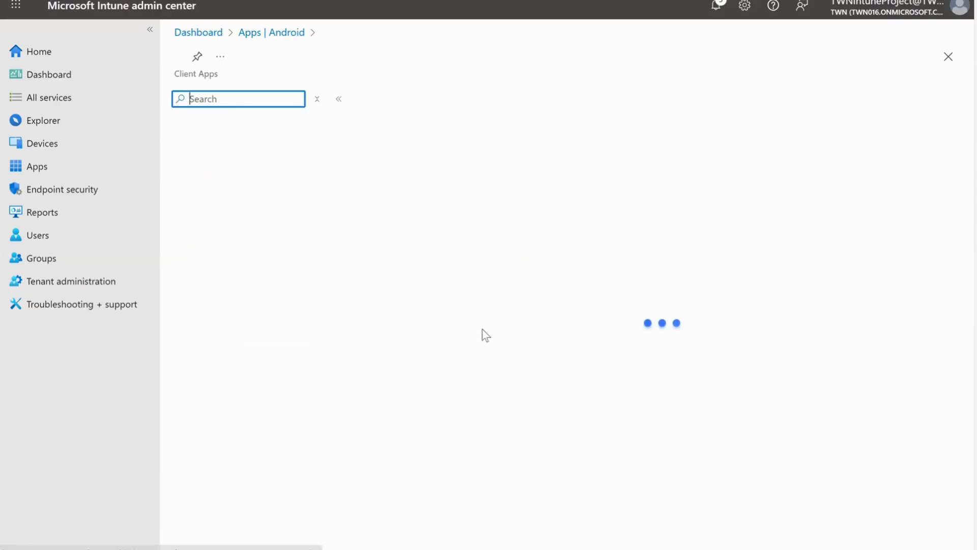
click(430, 399)
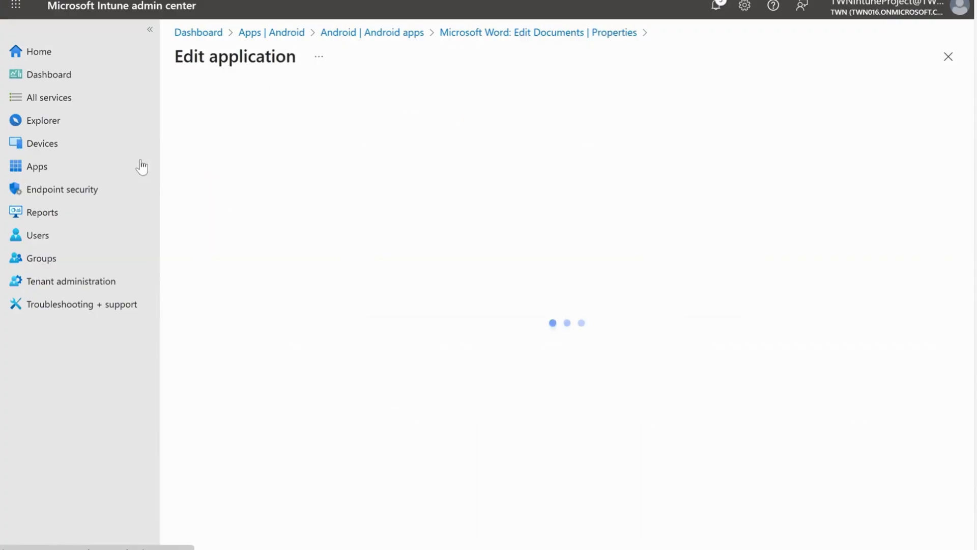
scroll(293, 353, down, 1)
scroll(291, 352, down, 2)
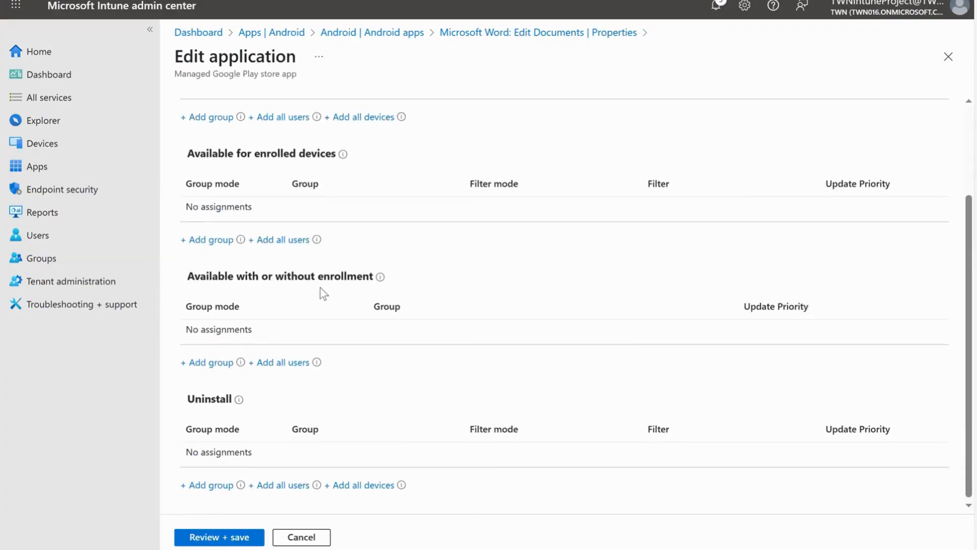
click(224, 363)
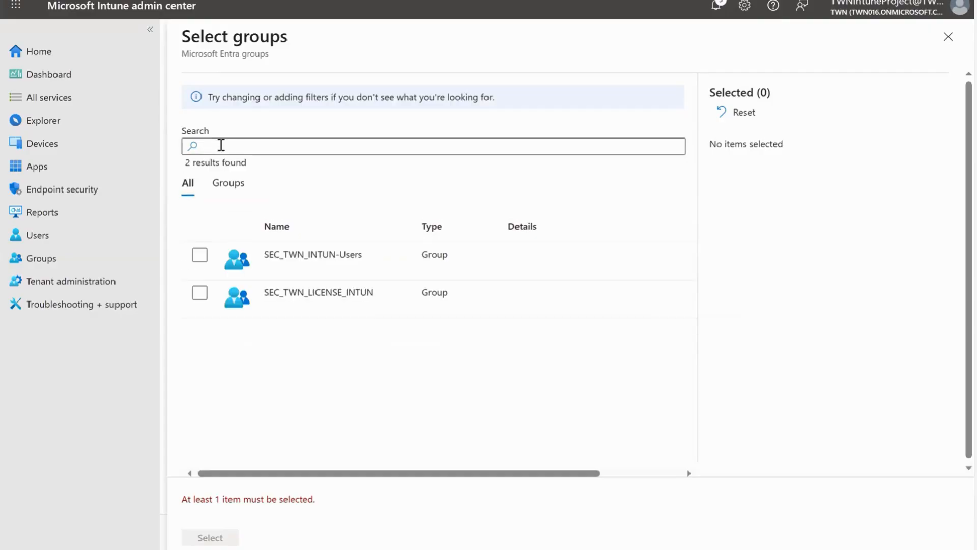
click(199, 257)
click(226, 537)
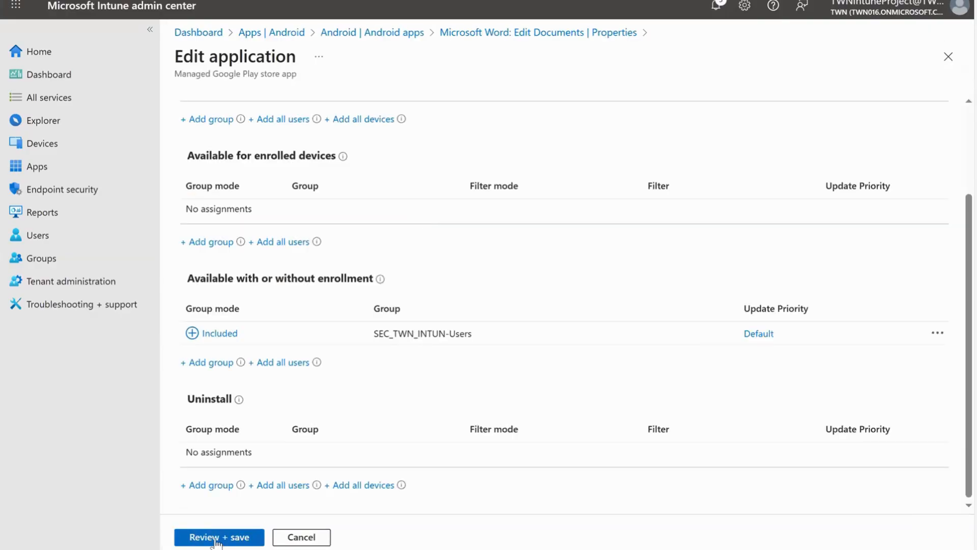
click(220, 537)
click(219, 537)
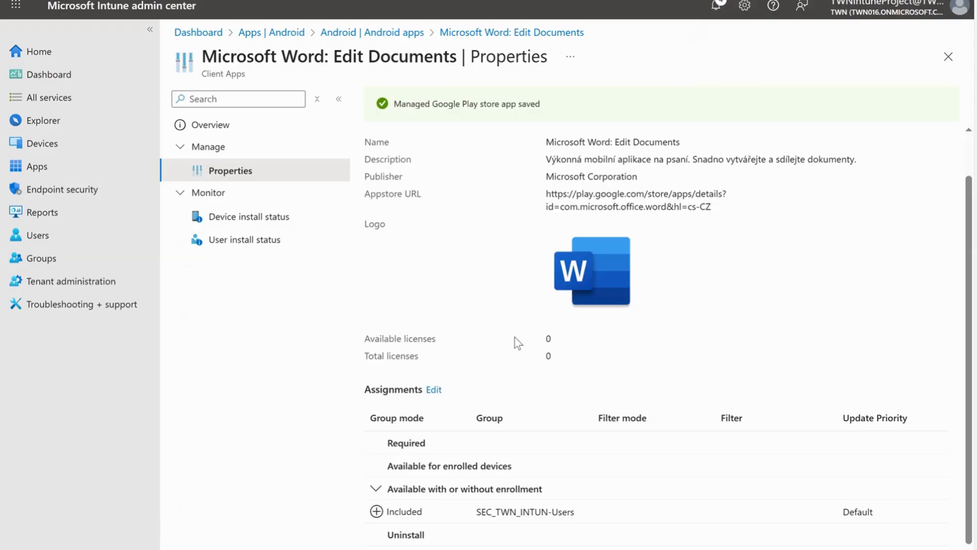
Open the assignments of the Windows app Microsoft 365 Apps for Windows 10 and later for editing.
click(55, 167)
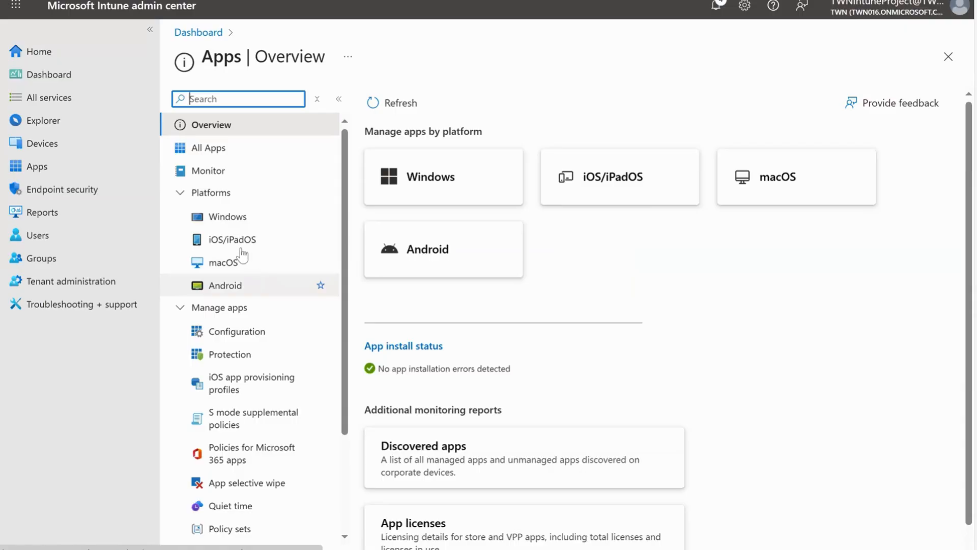
click(247, 218)
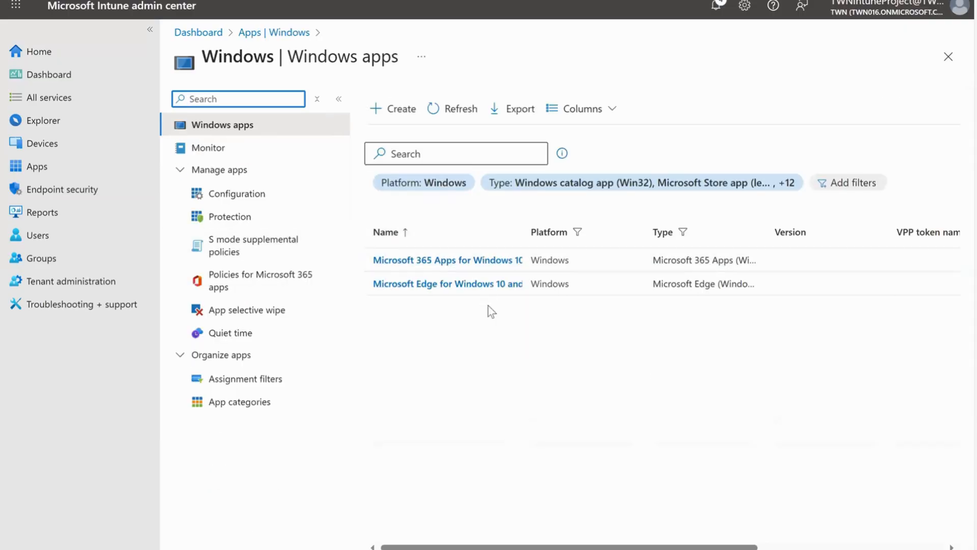
click(461, 262)
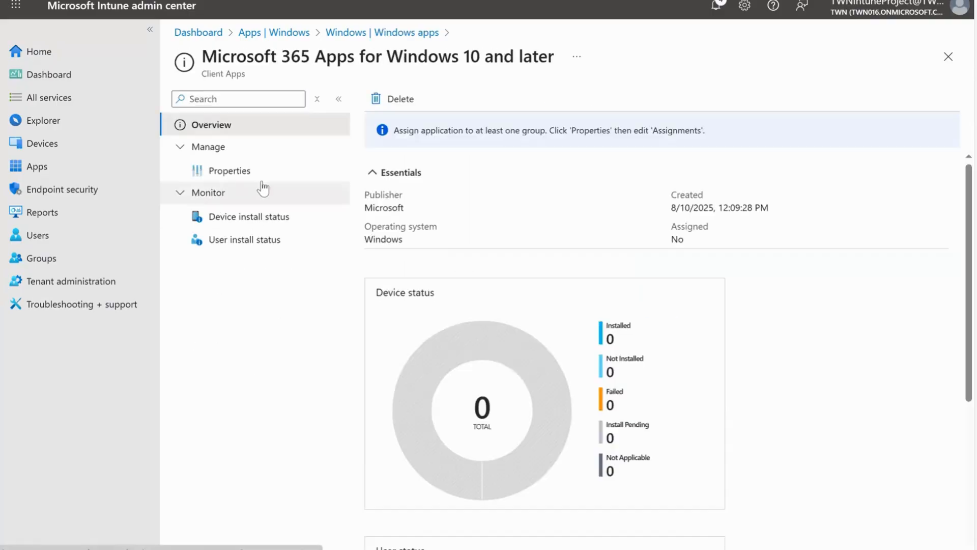
click(259, 174)
scroll(489, 323, down, 5)
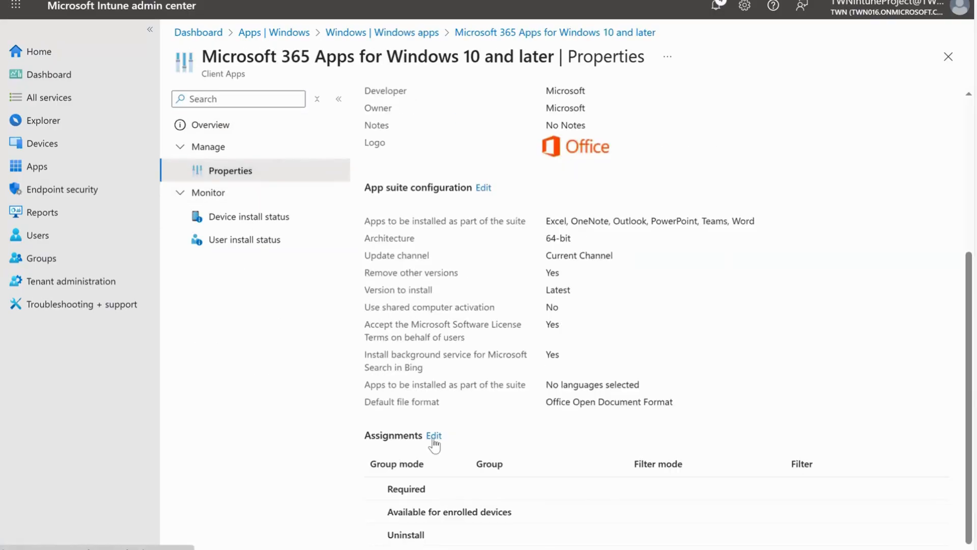
click(432, 436)
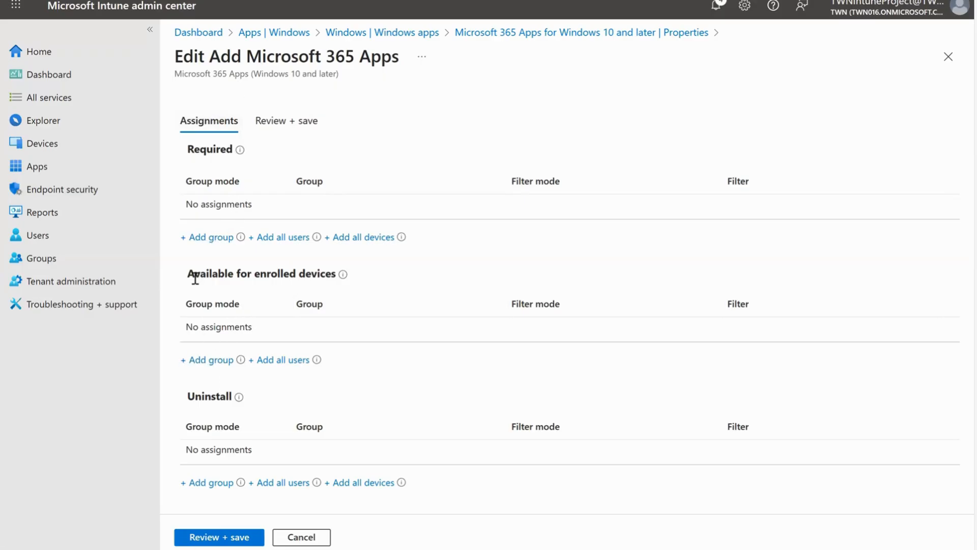
Assign Microsoft 365 Apps for Windows to the group SEC_TWN_INTUN-Users as available for enrolled devices and save it.
drag(331, 274, 186, 274)
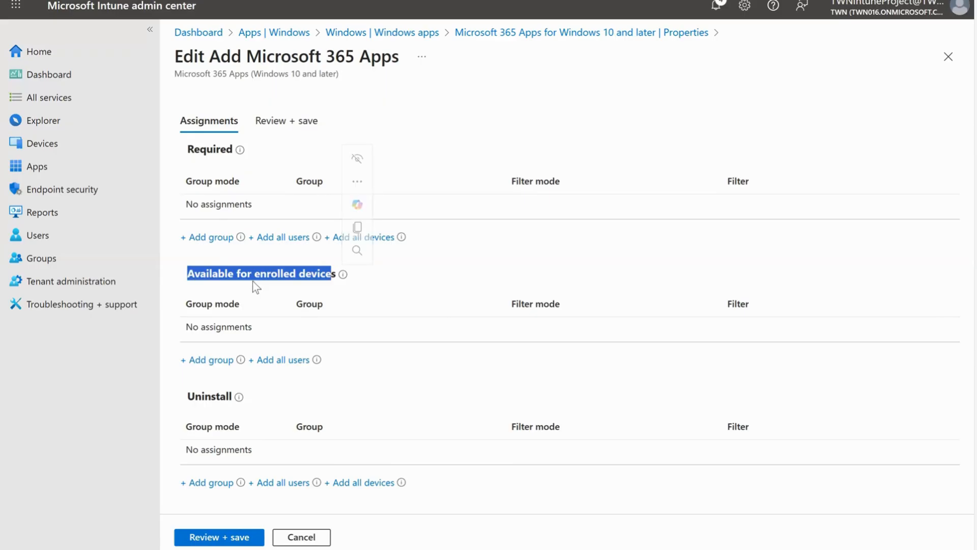
click(209, 360)
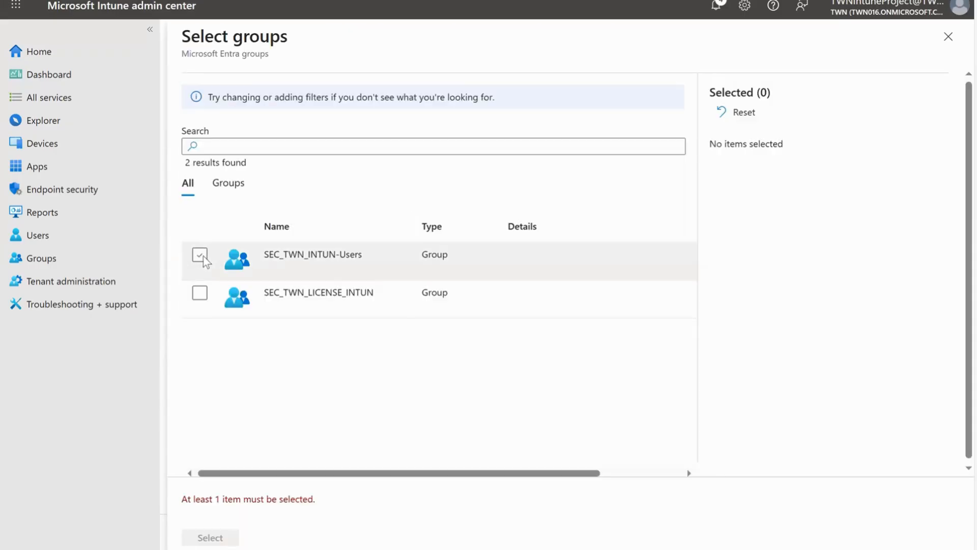
click(200, 255)
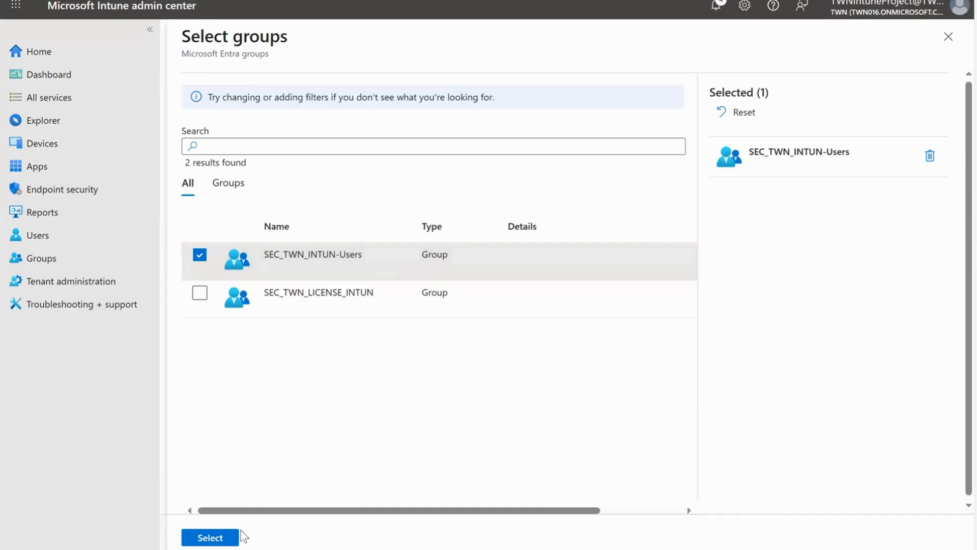
click(226, 539)
click(219, 537)
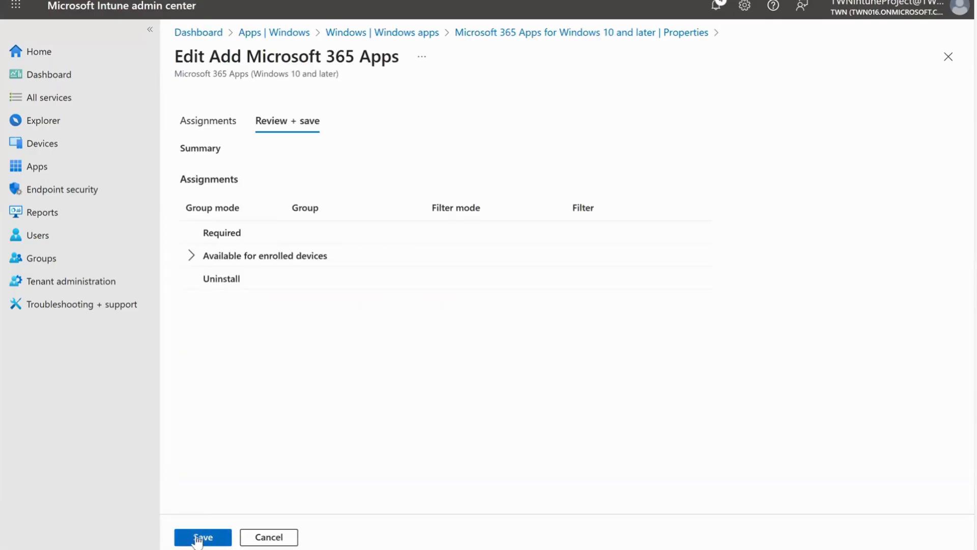
click(202, 537)
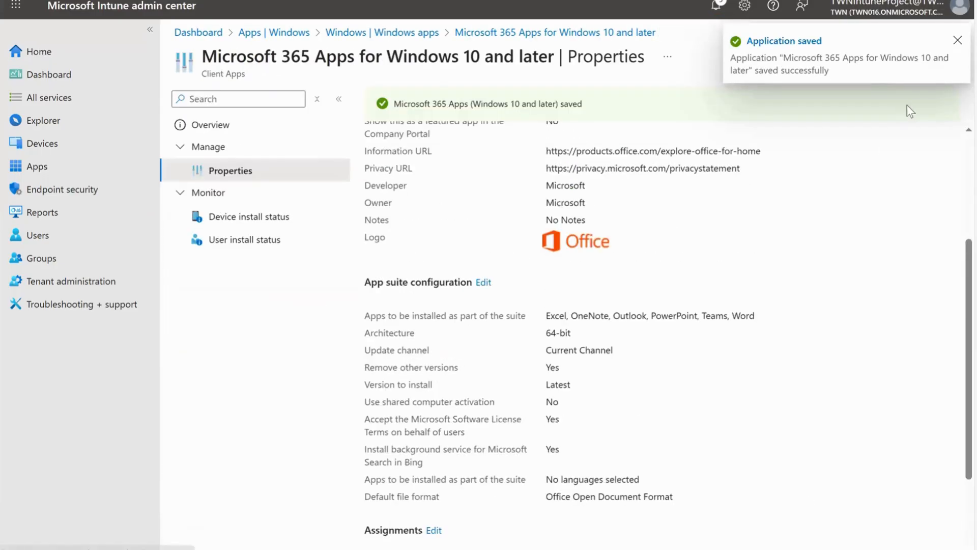
scroll(954, 273, up, 4)
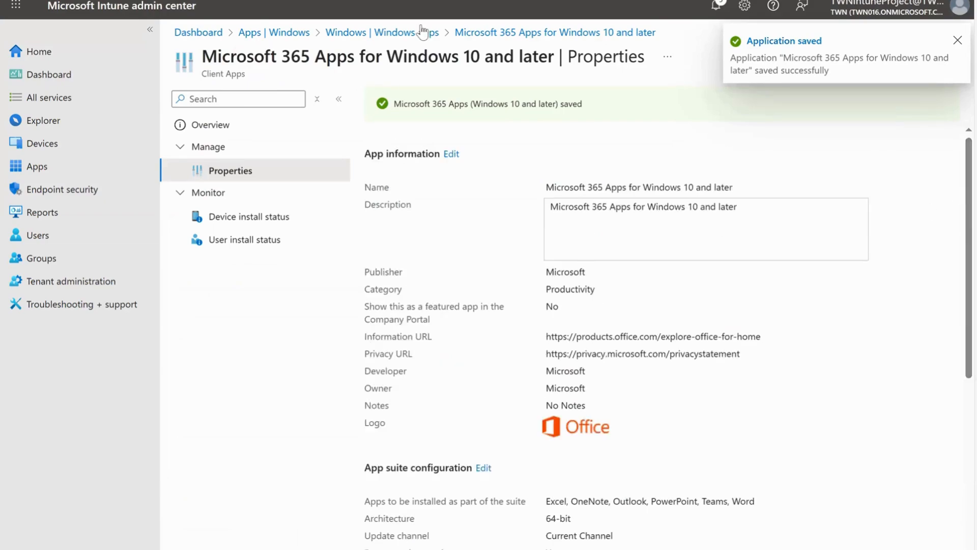
Open the assignments of the iOS/iPadOS app Microsoft Excel for editing.
click(401, 33)
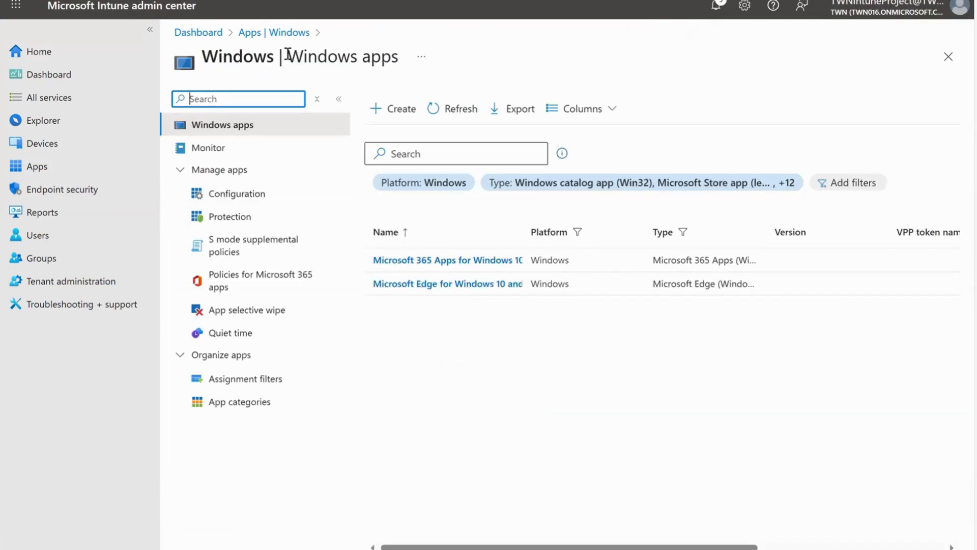
click(254, 33)
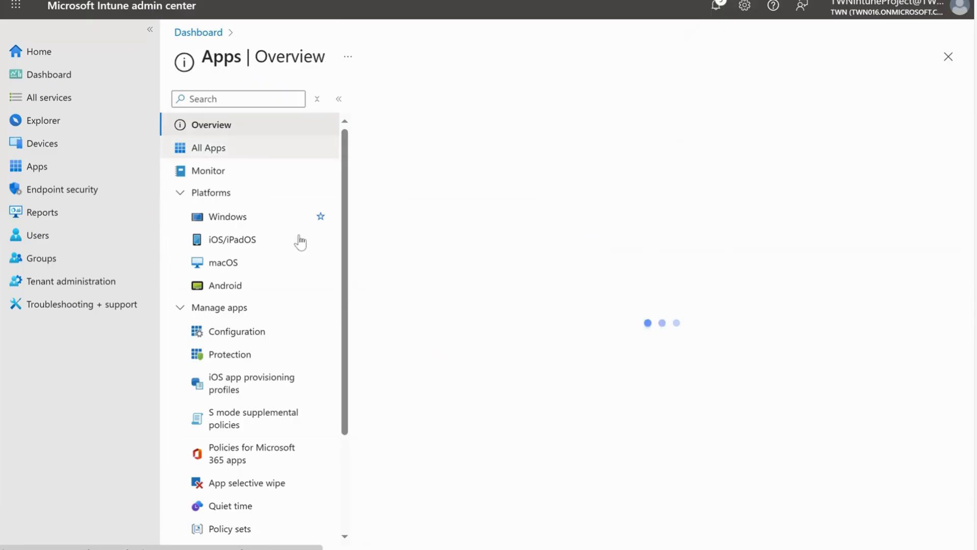
click(251, 240)
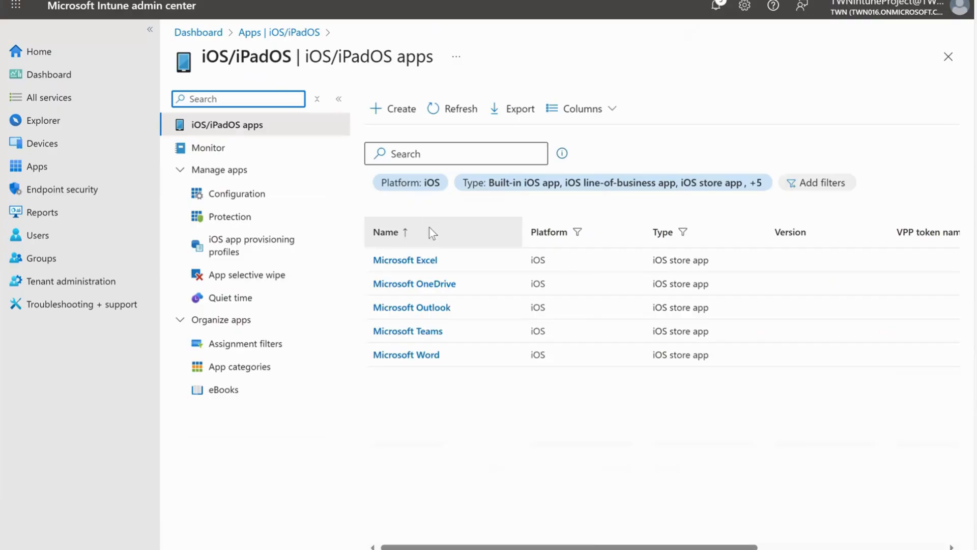
click(425, 262)
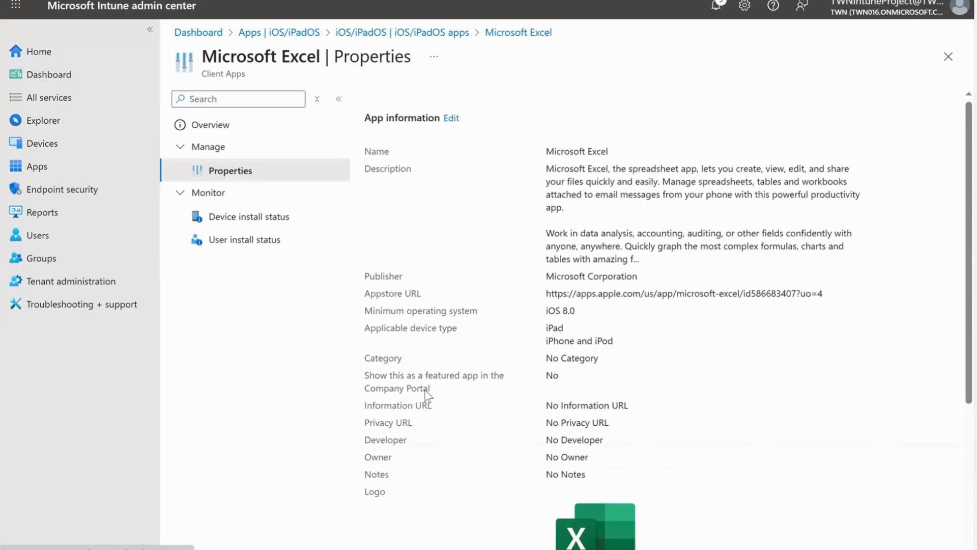
scroll(425, 390, down, 5)
click(433, 403)
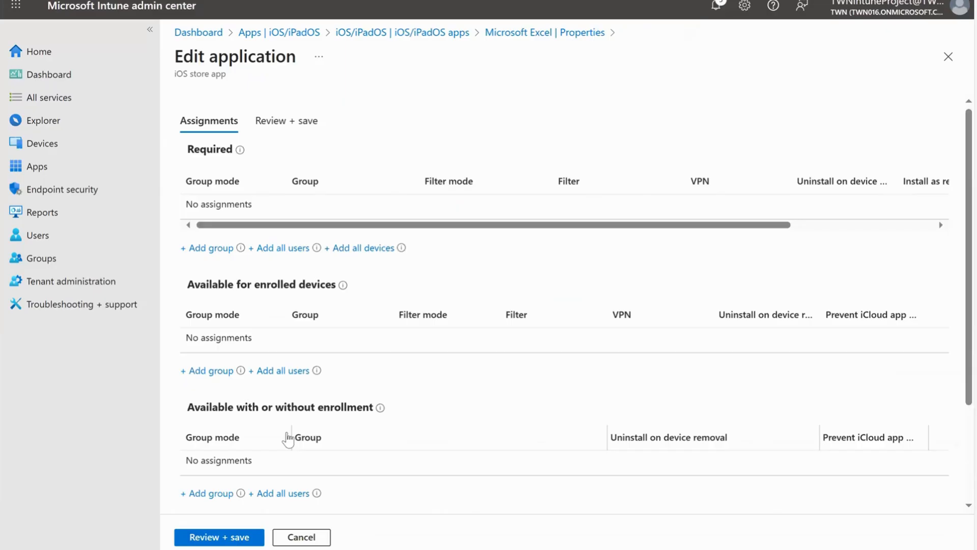
Assign the iOS Excel app to SEC_TWN_INTUN-Users as available with or without enrollment and save it.
scroll(287, 438, down, 3)
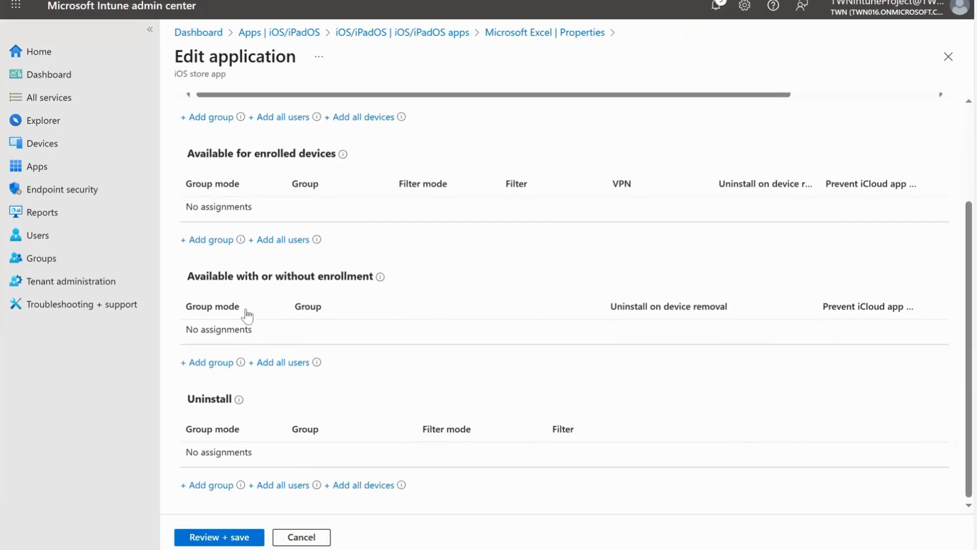
click(213, 362)
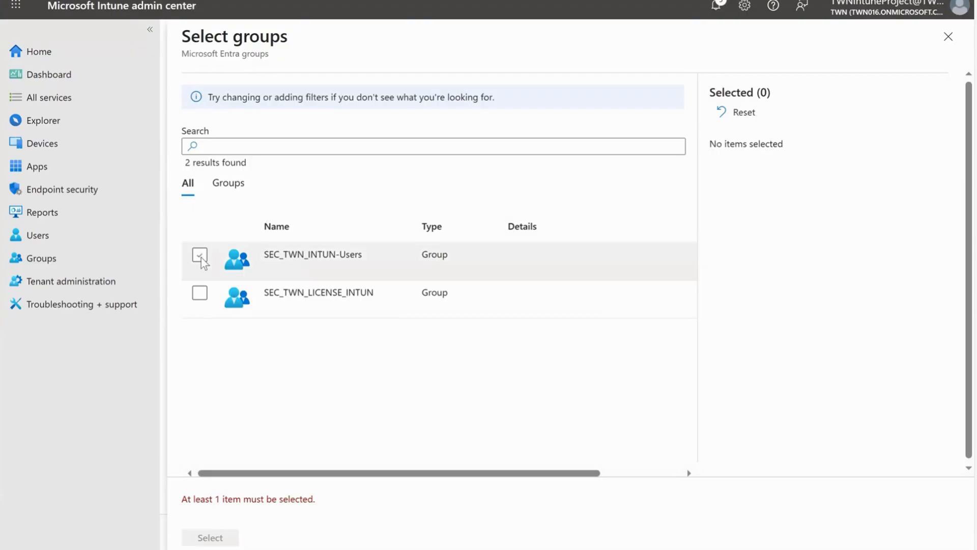
click(200, 255)
click(231, 537)
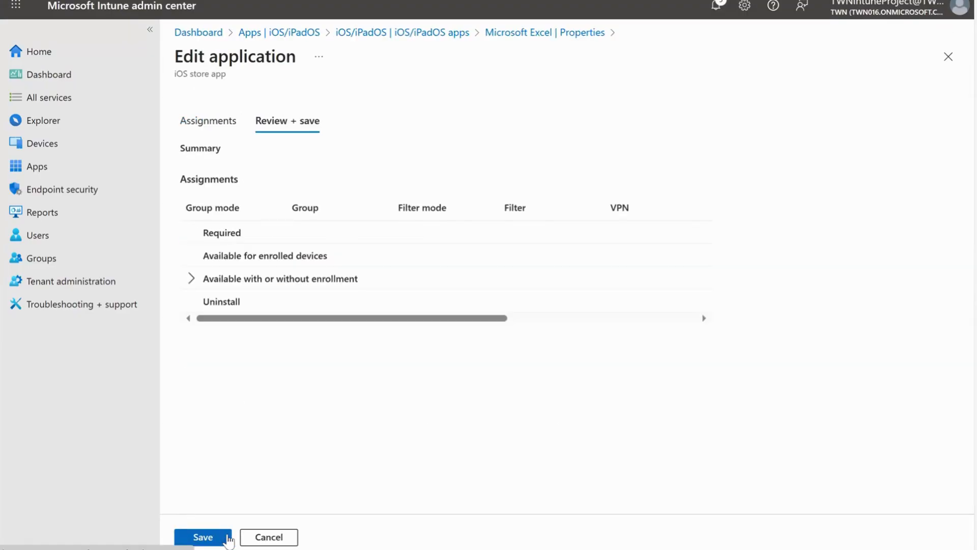
click(228, 538)
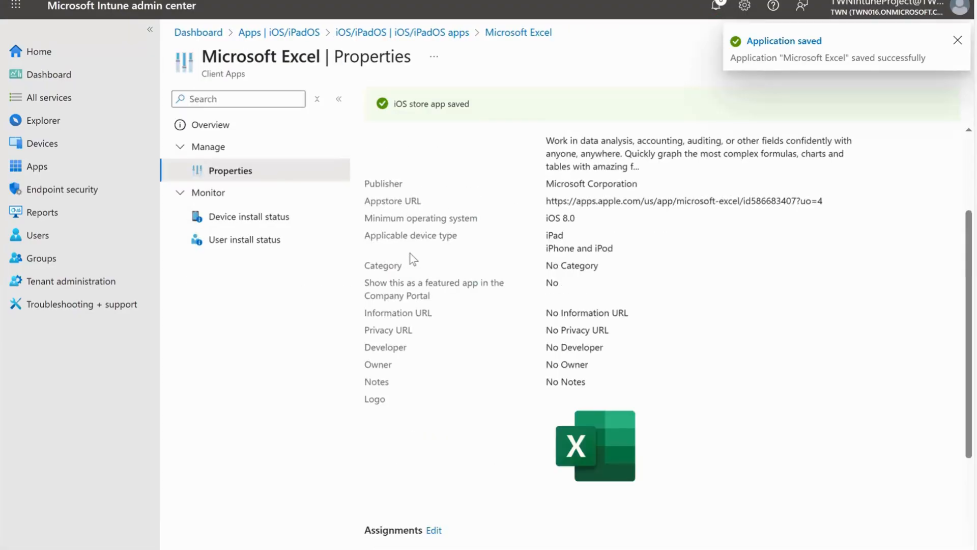
Open the assignments of the macOS app Microsoft 365 Apps for macOS for editing.
click(279, 33)
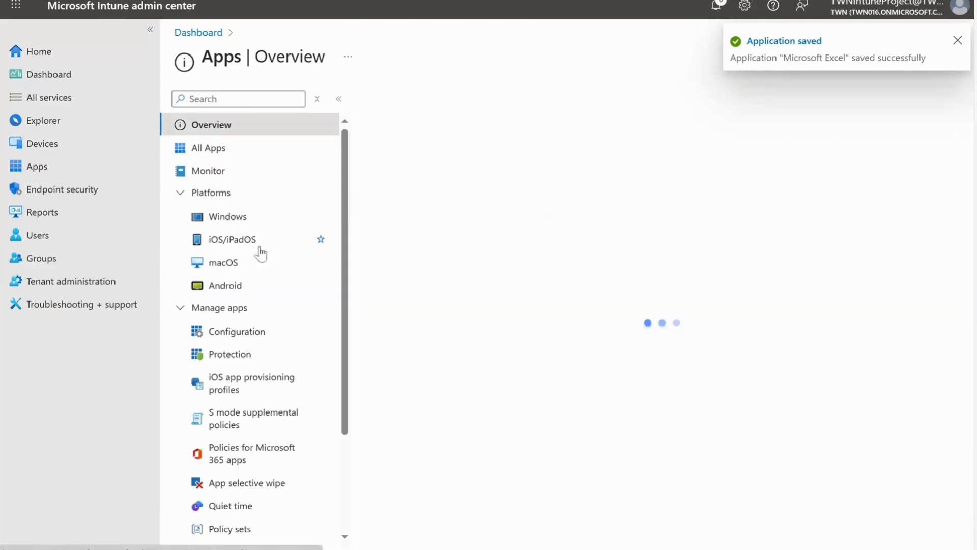
click(235, 263)
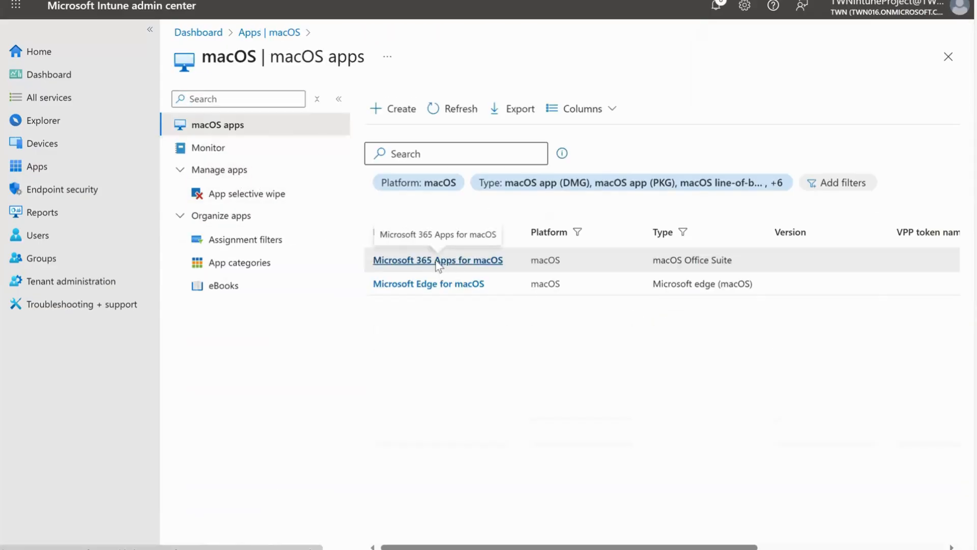
click(437, 261)
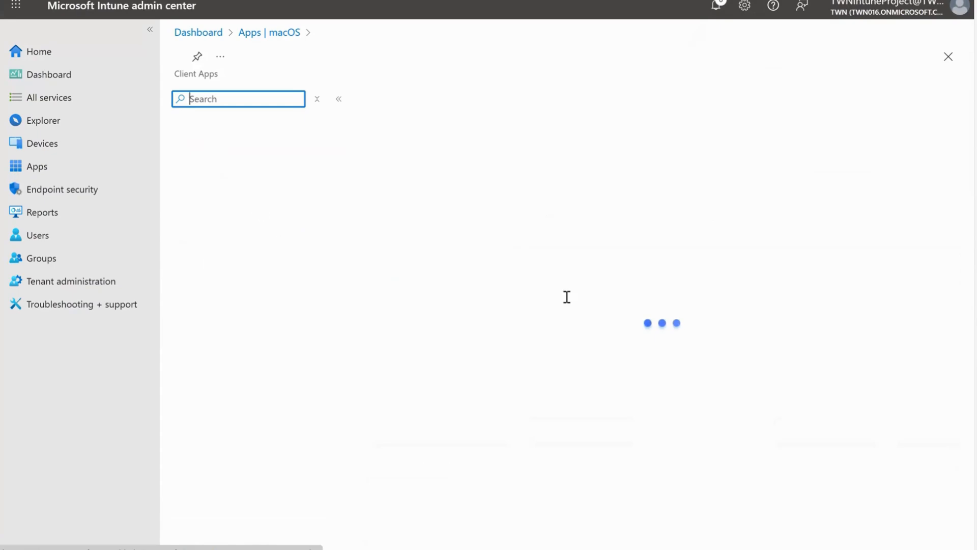
click(437, 379)
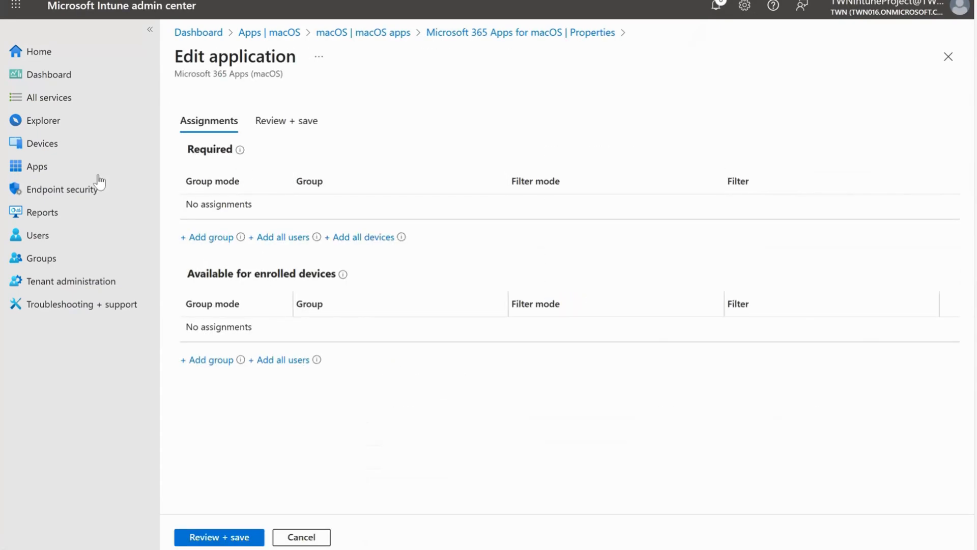
Assign Microsoft 365 Apps for macOS to SEC_TWN_INTUN-Users as available for enrolled devices and save it.
click(213, 359)
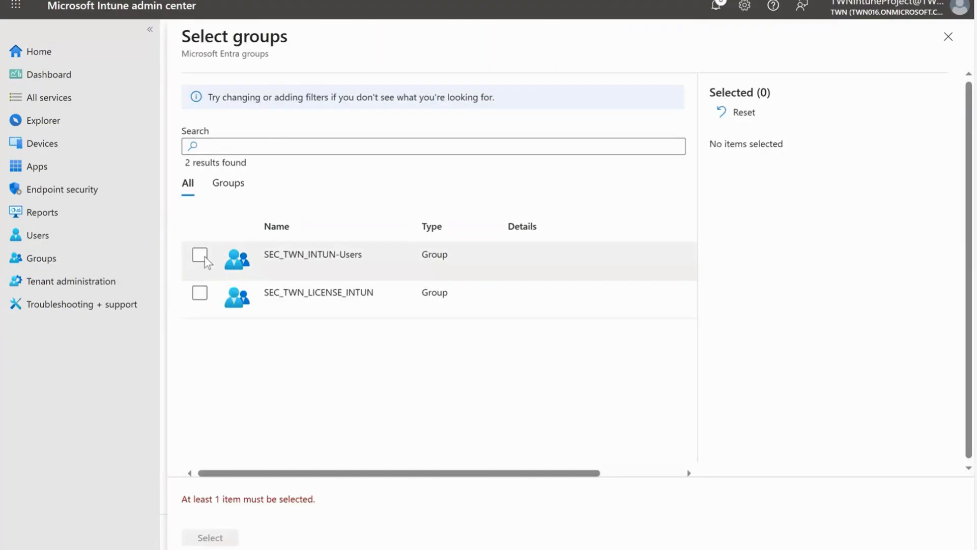
click(200, 255)
click(227, 538)
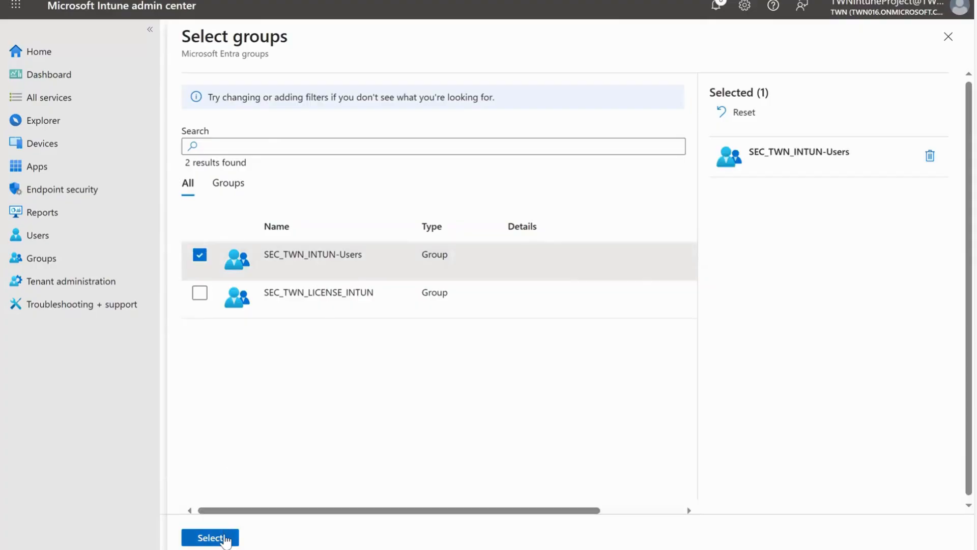
click(228, 537)
click(223, 538)
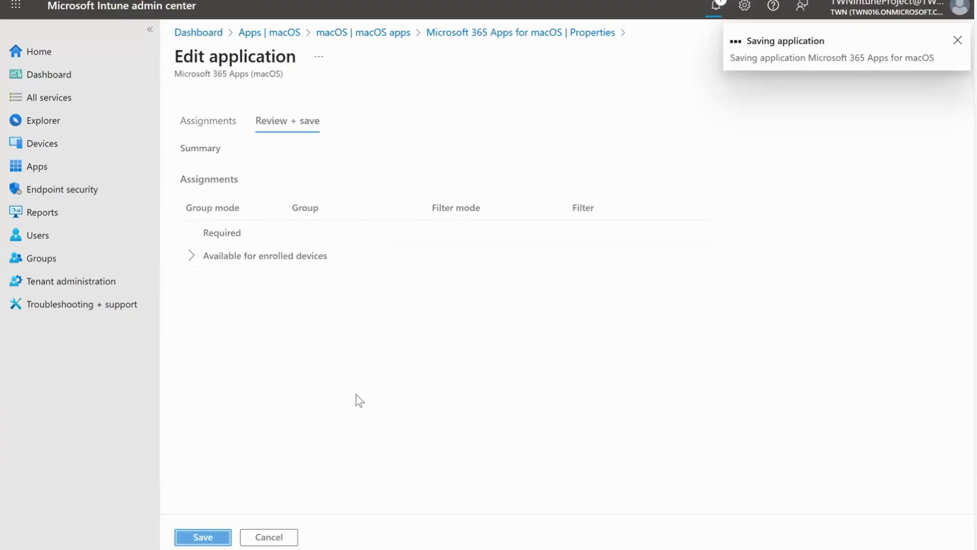